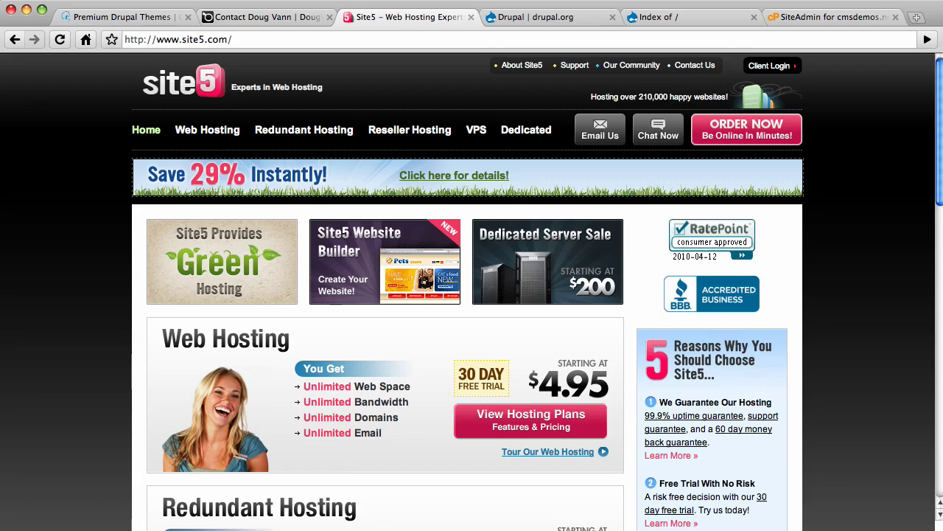
- Cycle through the Premium Drupal Themes and Contact Doug Vann tabs, ending on drupal.org's Drupal project page
click(107, 21)
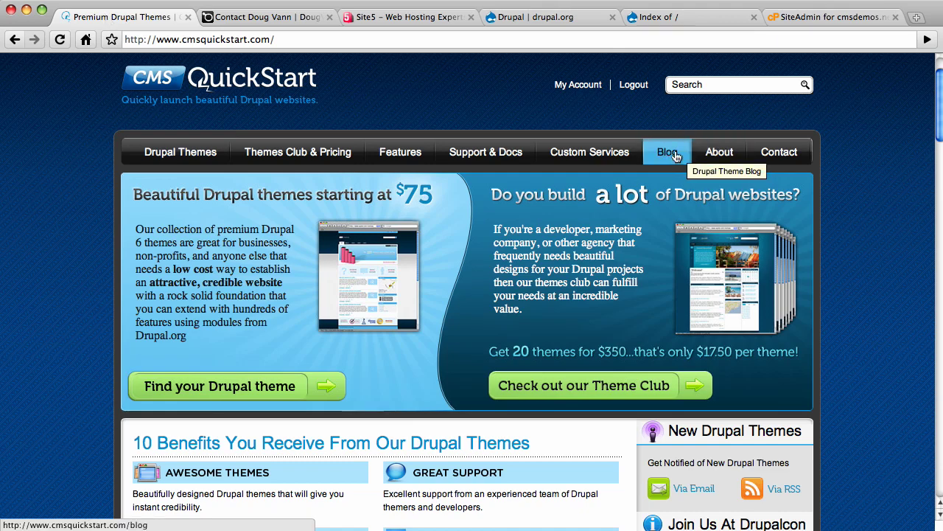
click(254, 16)
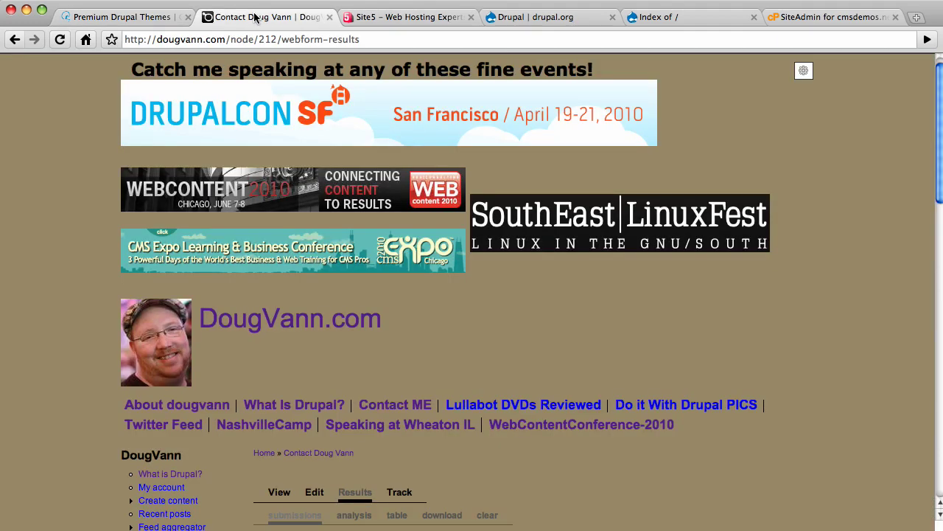
click(519, 20)
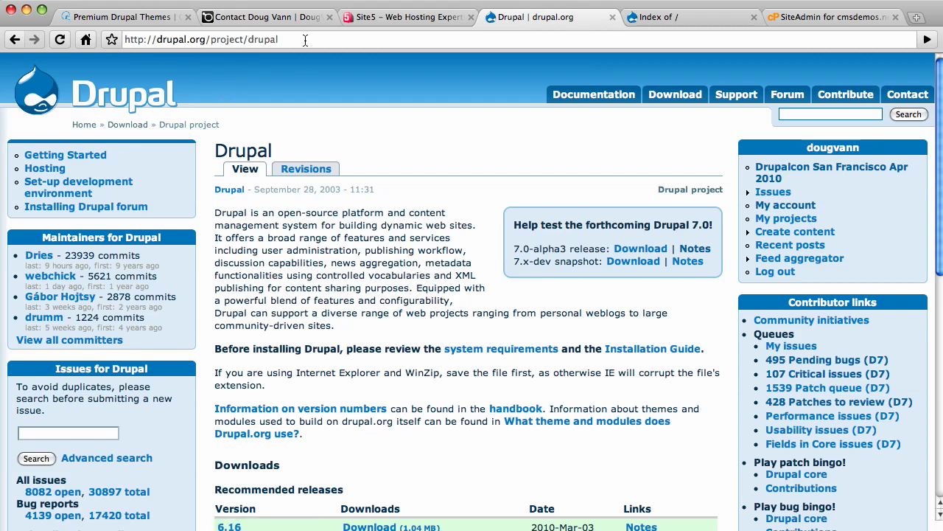
- Download Drupal 7.0-alpha3 as drupal-7.0-alpha3.tar into the my_site5_site folder
click(639, 249)
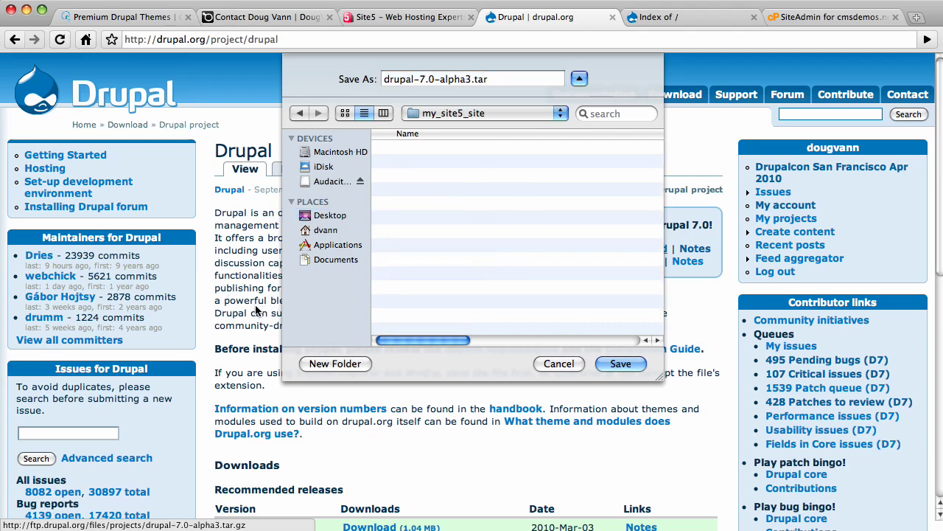
click(621, 364)
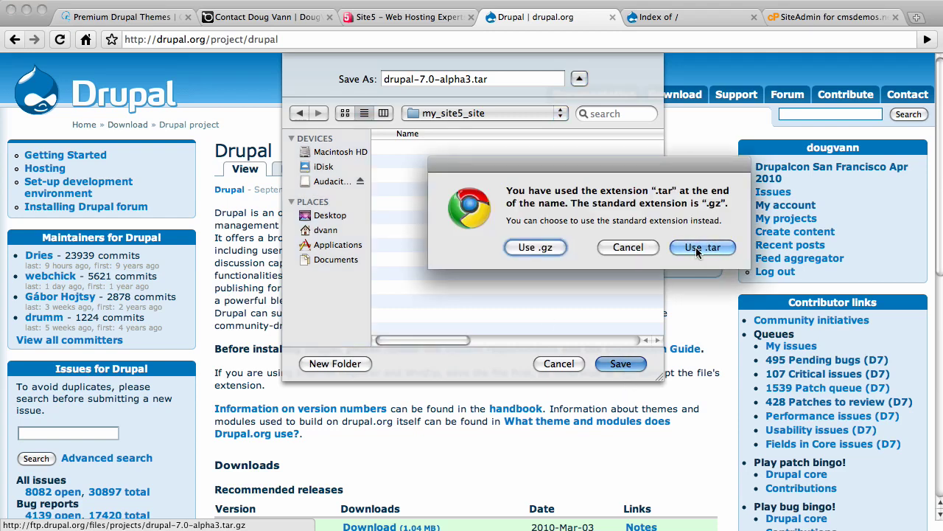
click(694, 248)
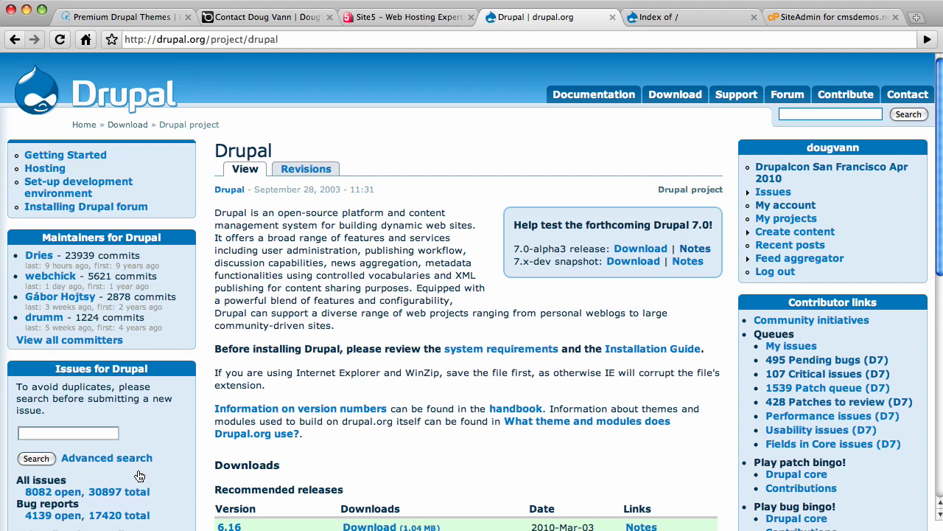
- Extract drupal-7.0-alpha3.tar in Finder, then bring FileZilla to the front
key(super+Tab)
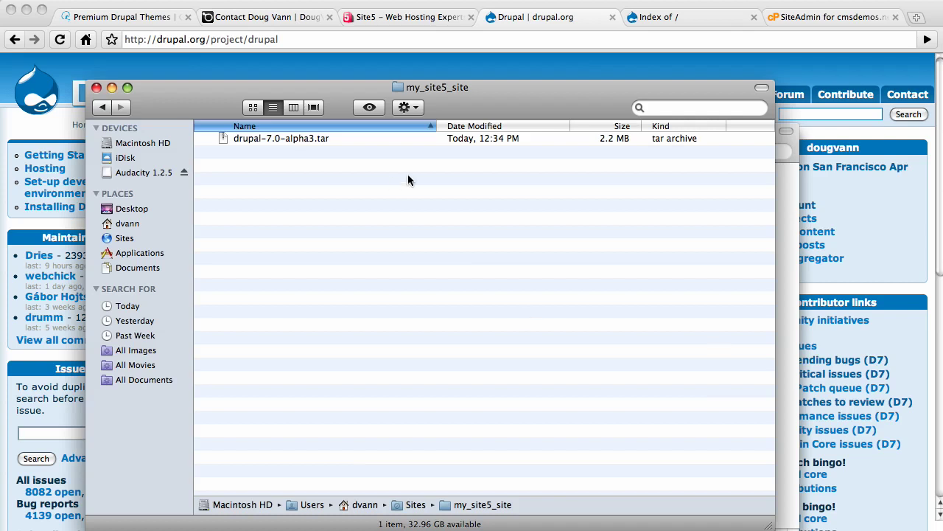
double_click(269, 138)
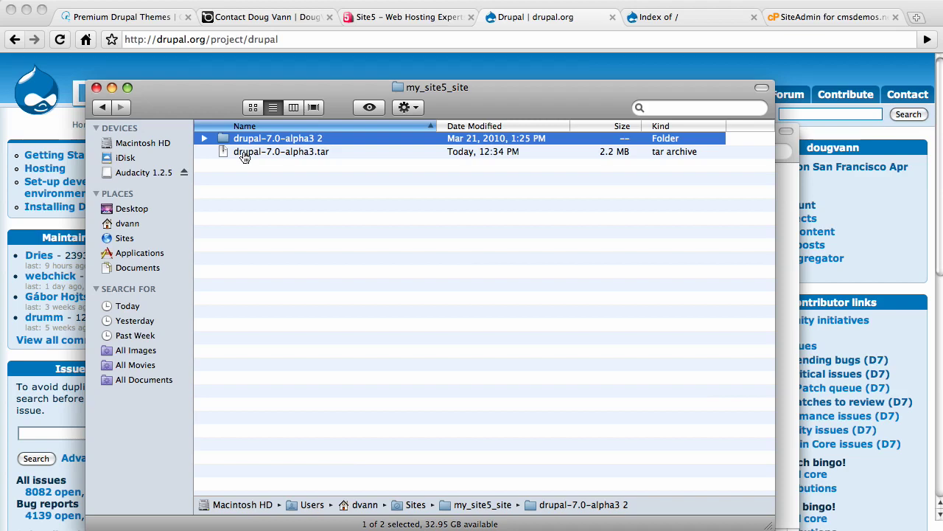
key(super+Tab)
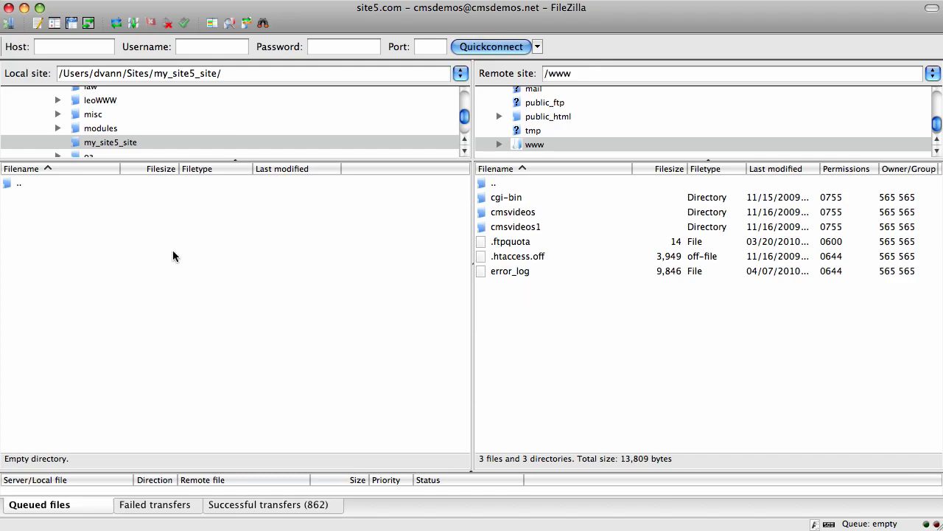
- Upload every file and folder from local drupal-7.0-alpha3 2 into the remote /www directory
click(116, 23)
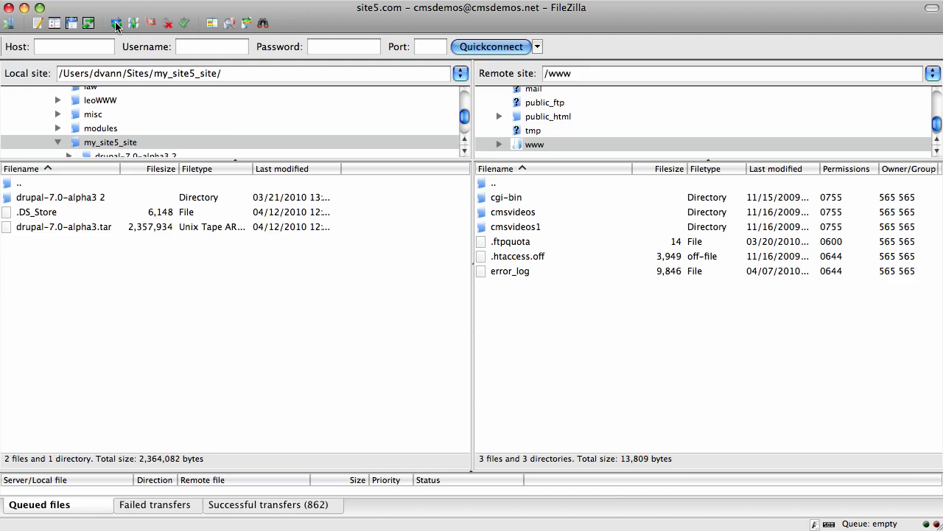
double_click(9, 199)
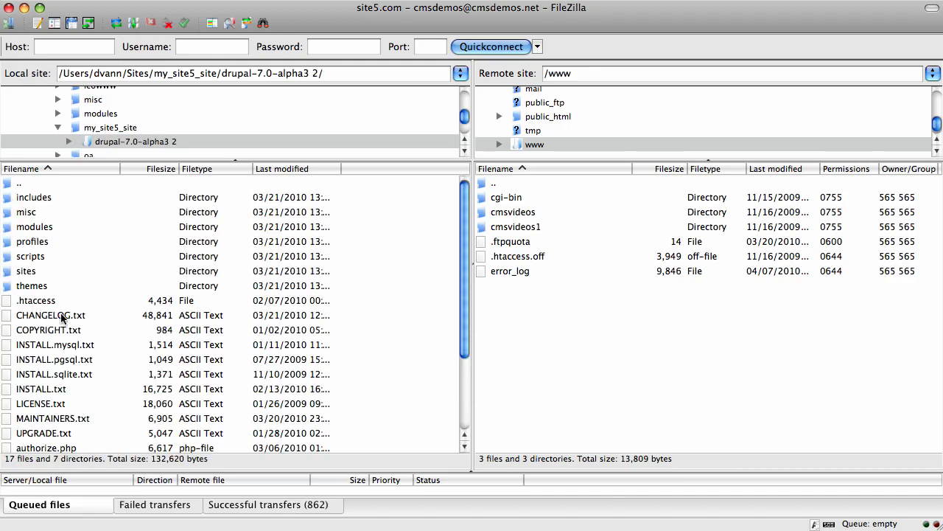
click(28, 199)
key(F2)
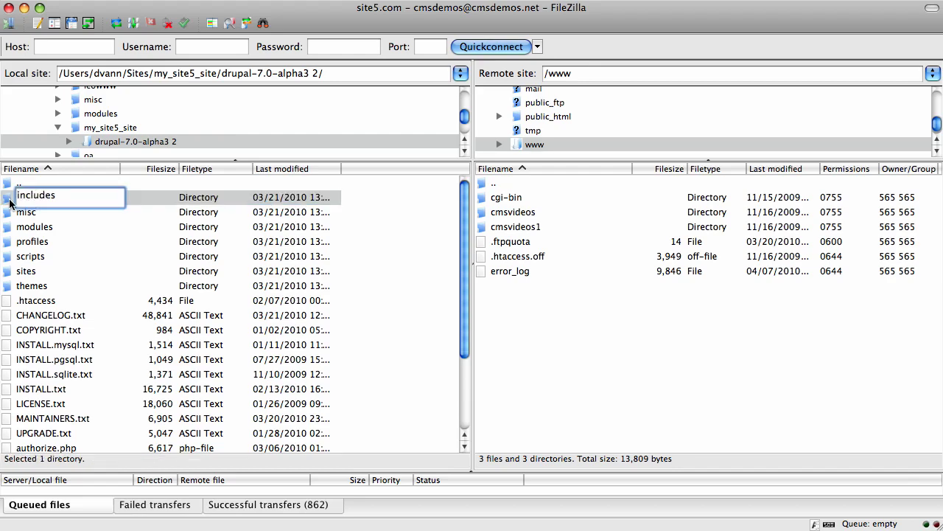
click(10, 201)
key(shift+Down)
key(shift+Down)
key(shift+Down)
key(shift+Down)
key(shift+Down)
key(shift+Down)
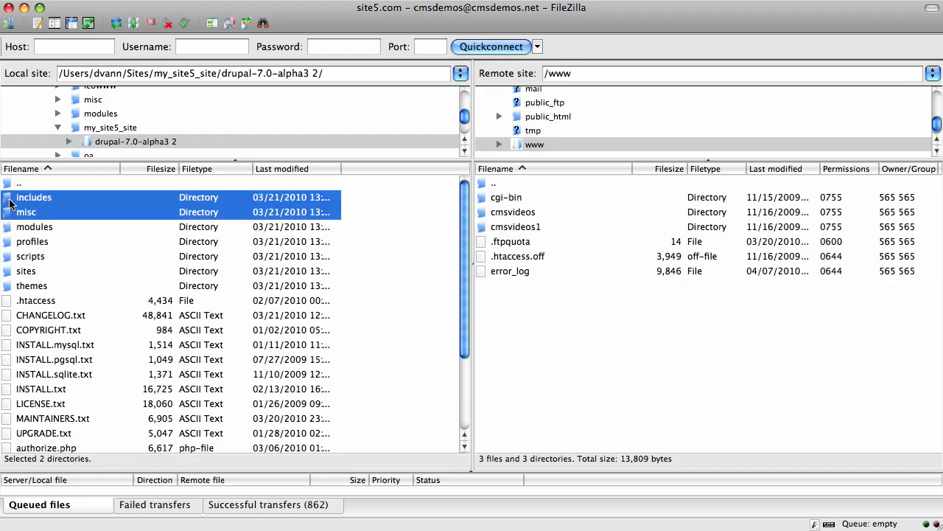
key(shift+Down)
key(shift+Down)
key(shift+Down)
key(shift+Down)
key(shift+Down)
key(shift+Down)
key(shift+Down)
key(shift+Down)
key(shift+Down)
key(shift+Down)
key(shift+Down)
key(shift+Down)
key(shift+Down)
key(shift+Down)
key(shift+Down)
key(shift+Down)
key(shift+Down)
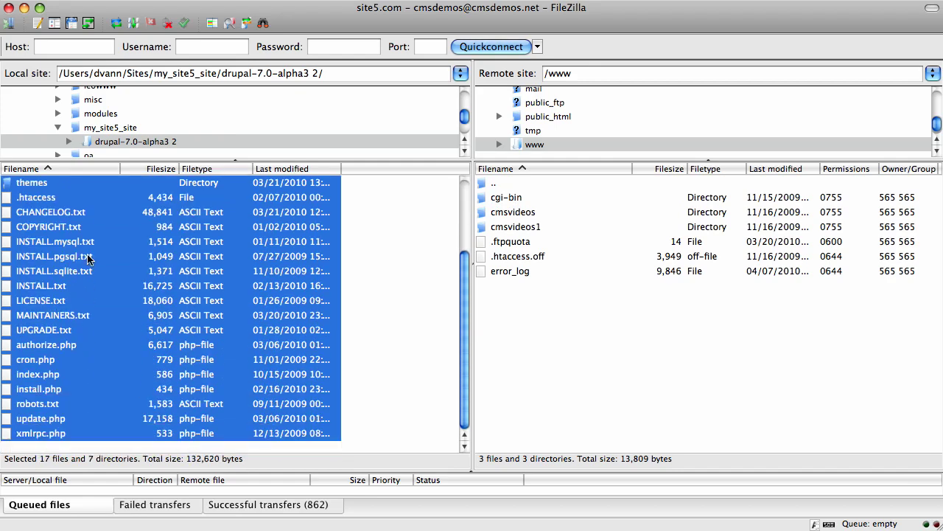
drag(121, 263, 657, 372)
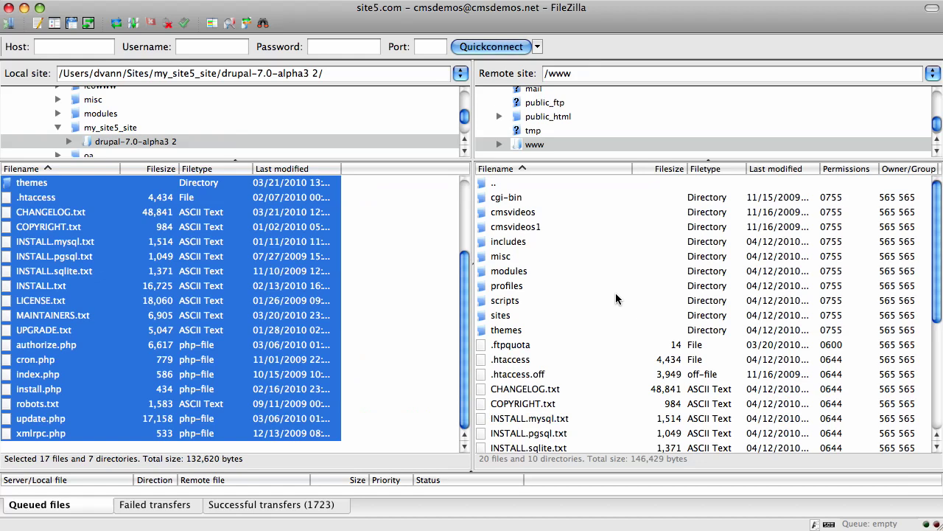
- Open the sites/default folder in both the remote /www and the local Drupal panes
click(500, 317)
double_click(499, 315)
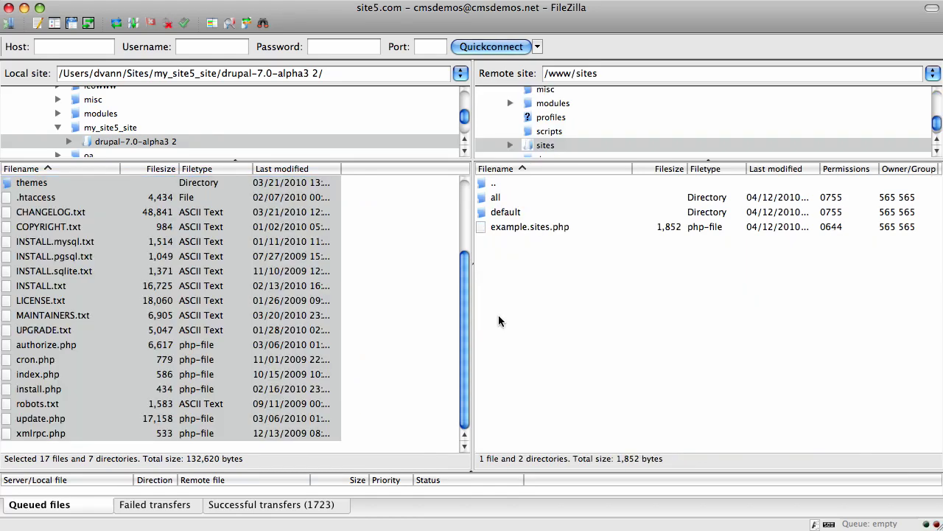
double_click(501, 211)
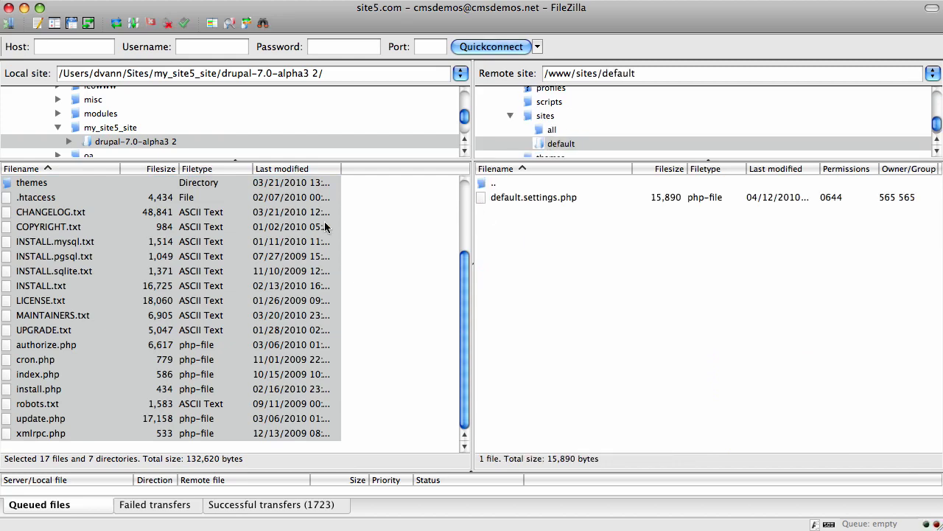
click(108, 242)
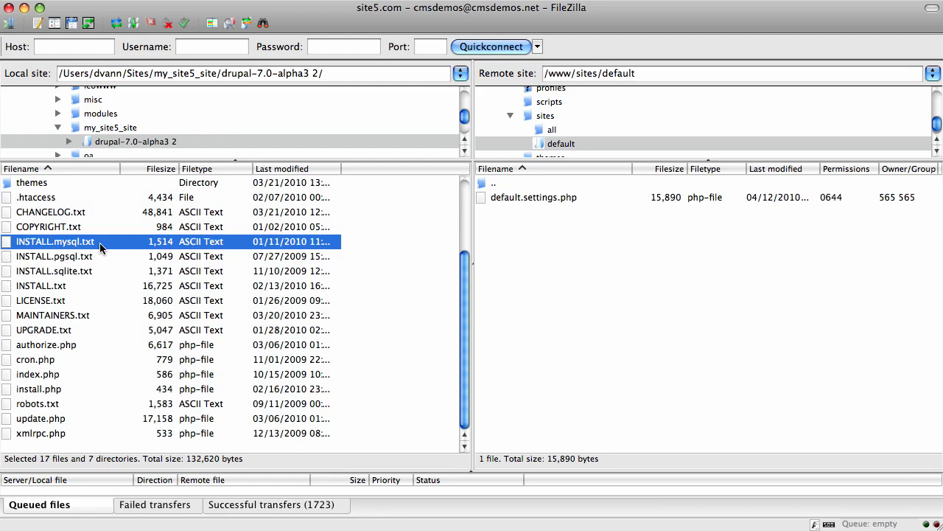
scroll(100, 245, up, 2)
scroll(99, 249, up, 5)
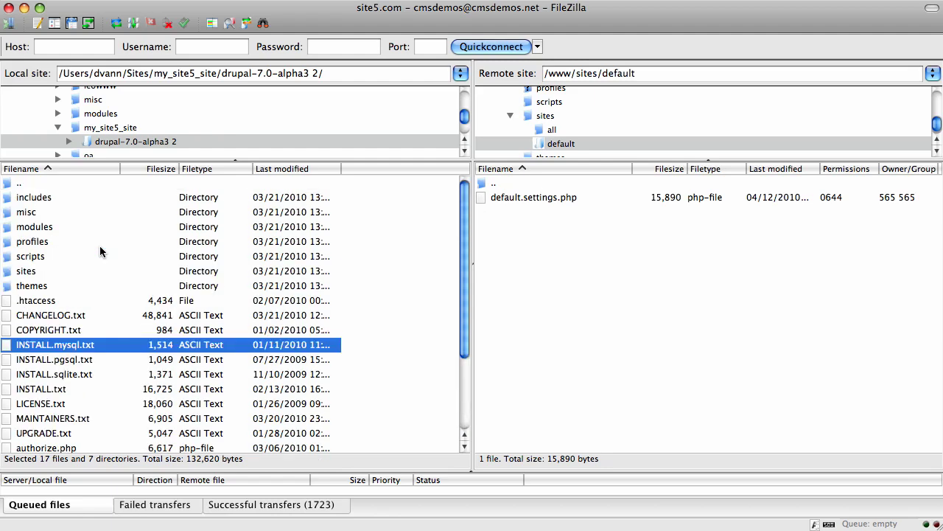
double_click(11, 273)
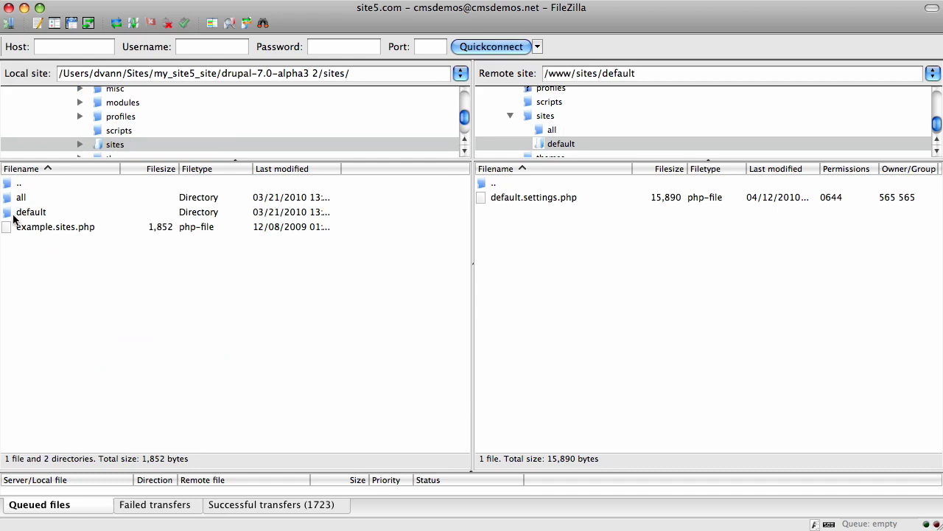
double_click(17, 212)
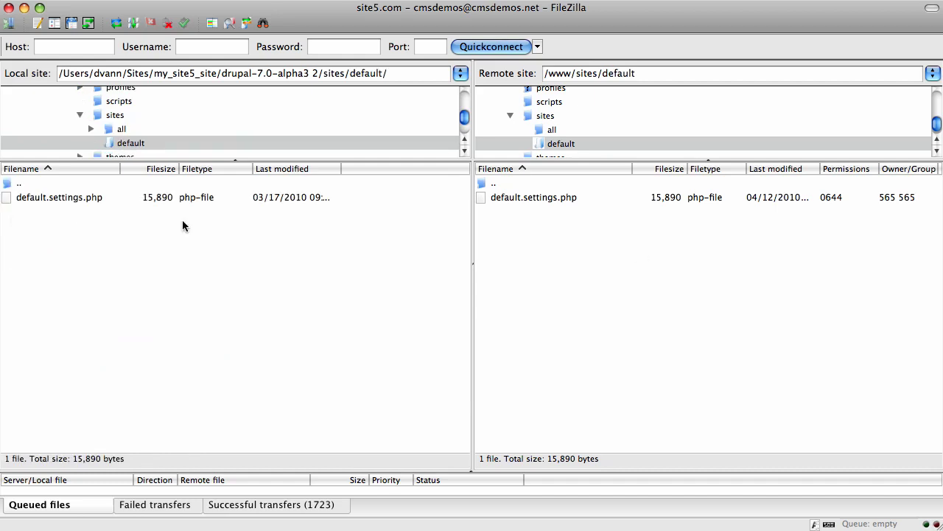
- Rename the local default.settings.php to settings.php
click(71, 201)
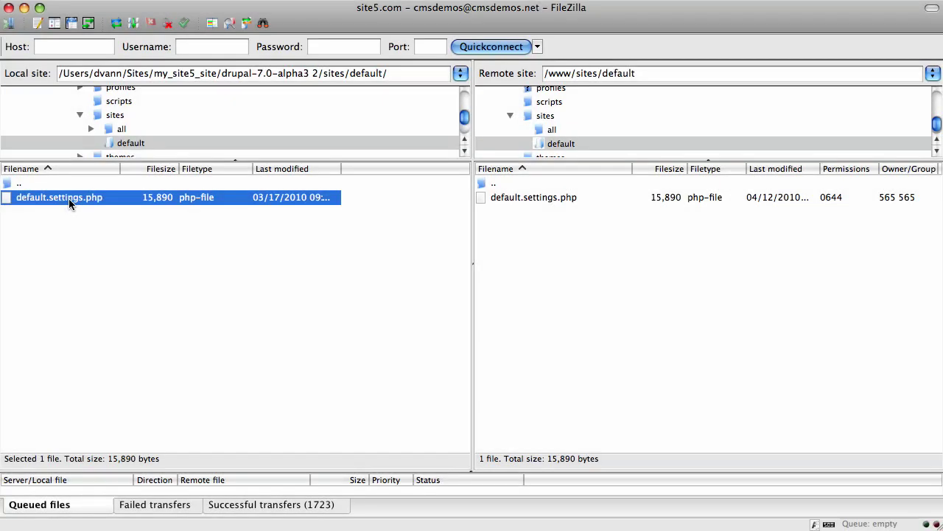
click(69, 199)
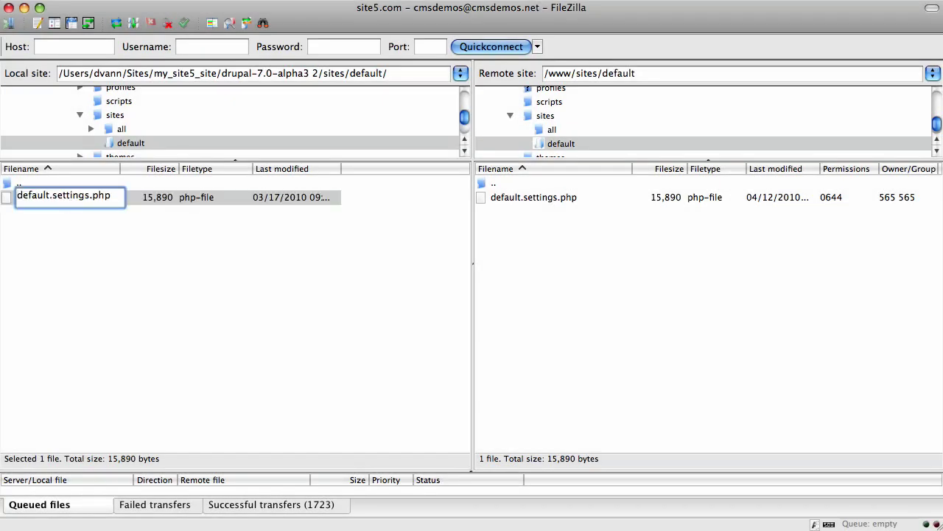
key(shift+Right)
key(shift+Right)
key(shift+Right)
key(shift+Right)
key(shift+Right)
key(shift+Right)
key(shift+Right)
key(shift+Right)
key(BackSpace)
key(Return)
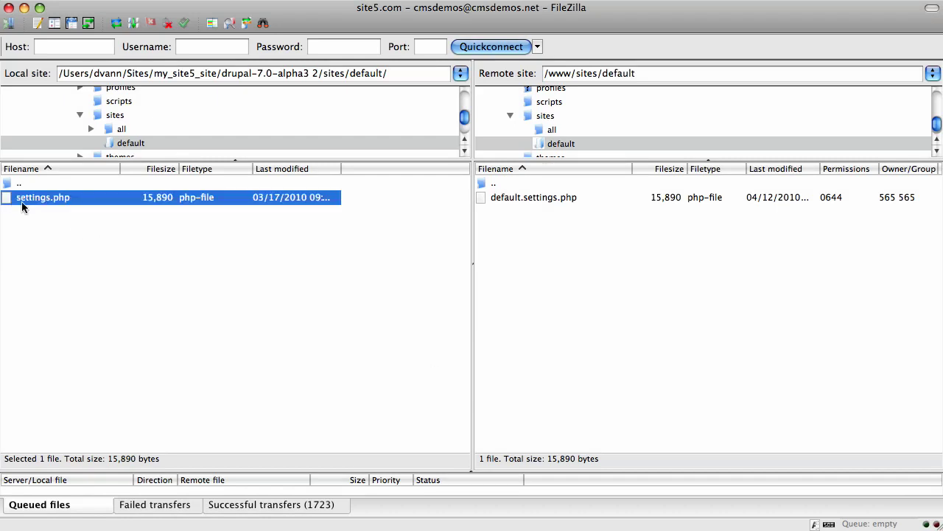
- Upload settings.php to remote sites/default and give it 664 permissions with group write
drag(23, 203, 604, 289)
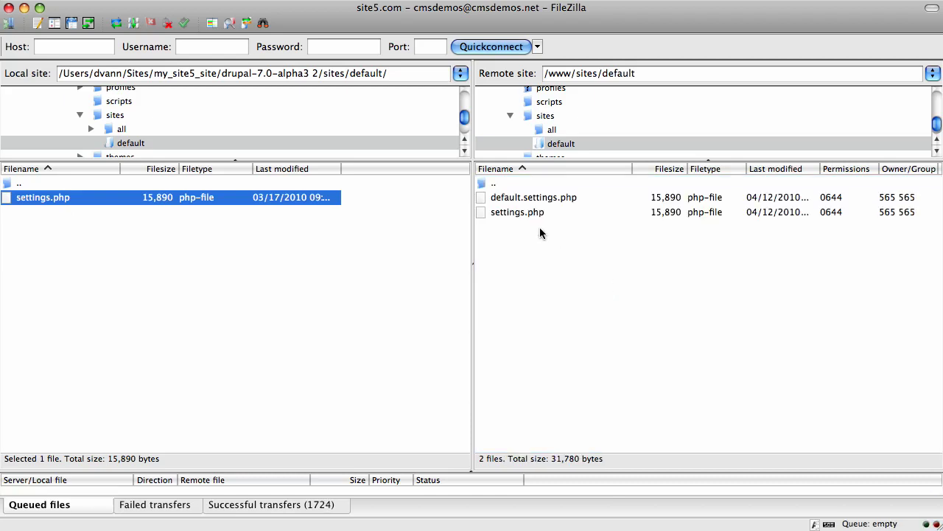
click(523, 213)
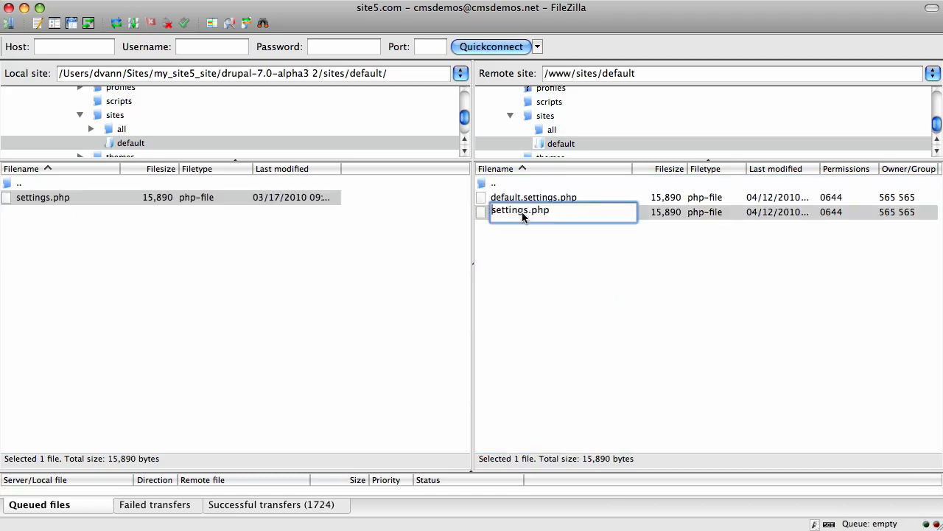
click(482, 212)
right_click(483, 212)
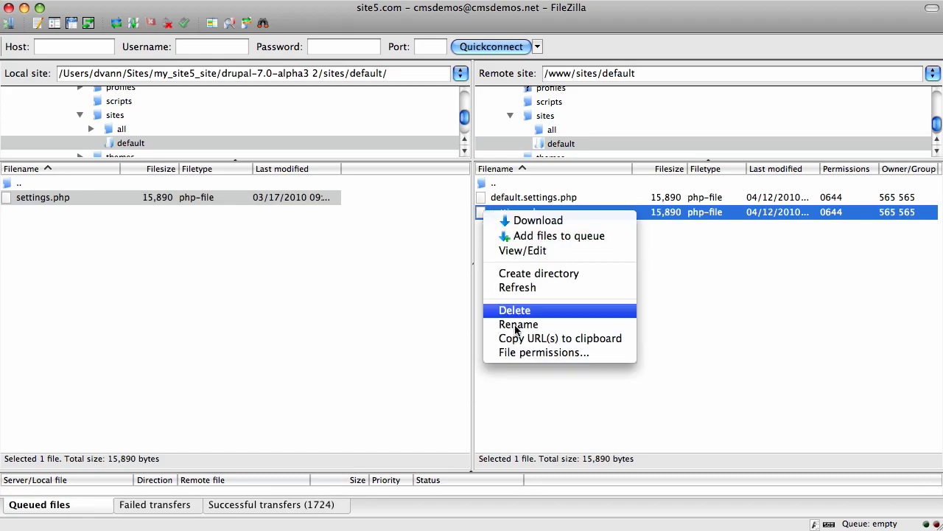
click(522, 352)
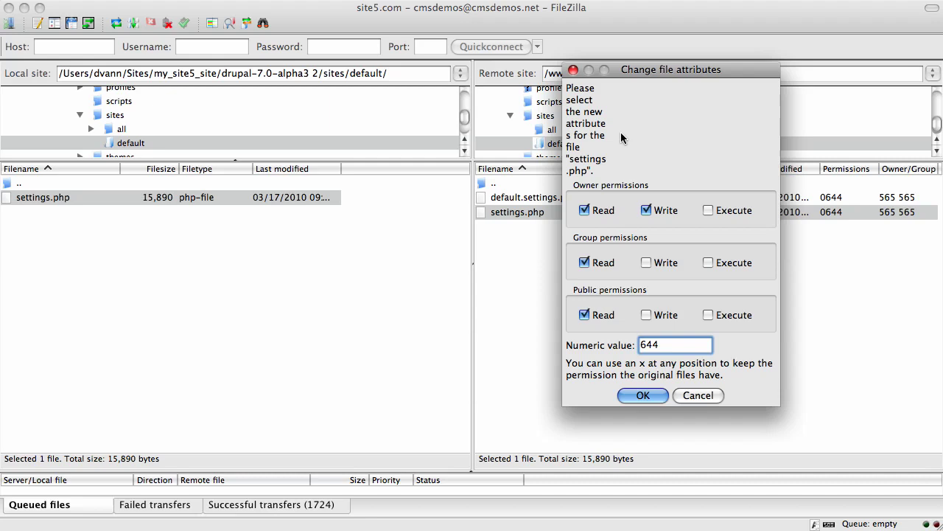
click(648, 263)
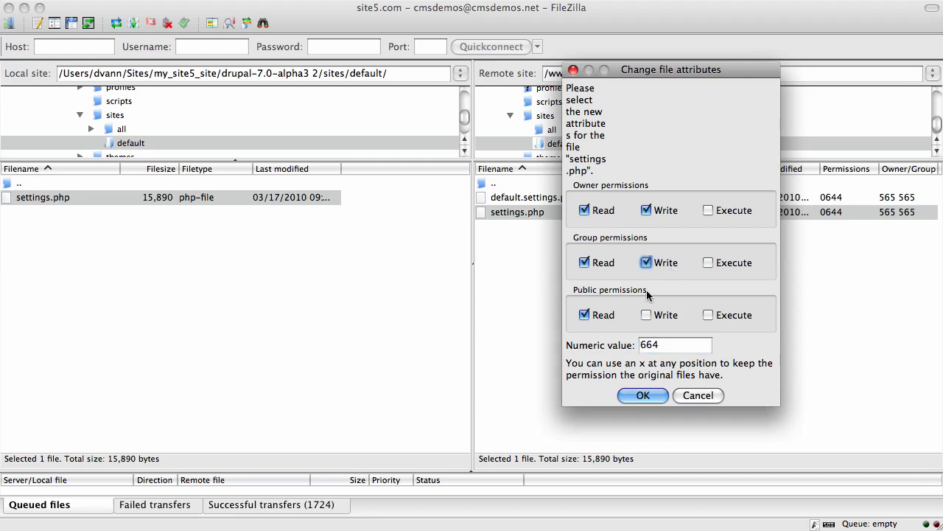
click(644, 395)
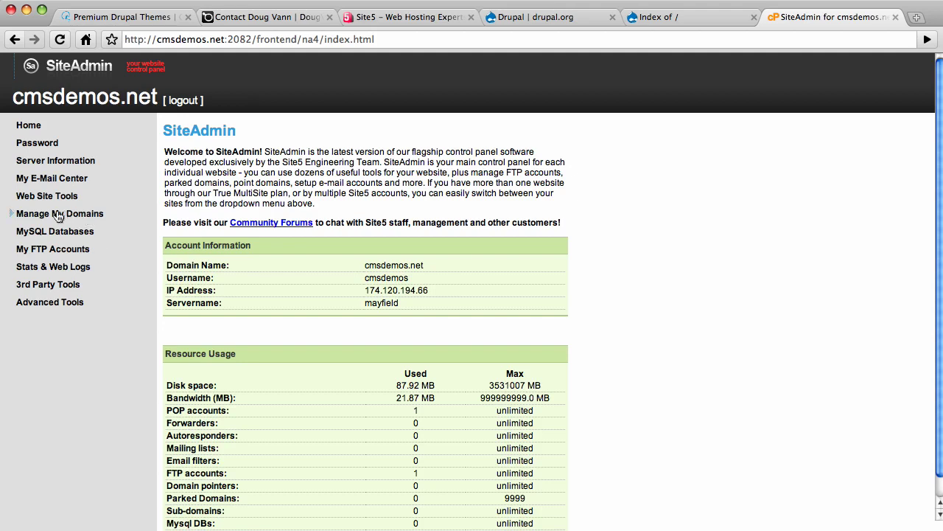
- Create the MySQL database CMSQS (cmsdemos_CMSQS) under Manage Databases
click(42, 235)
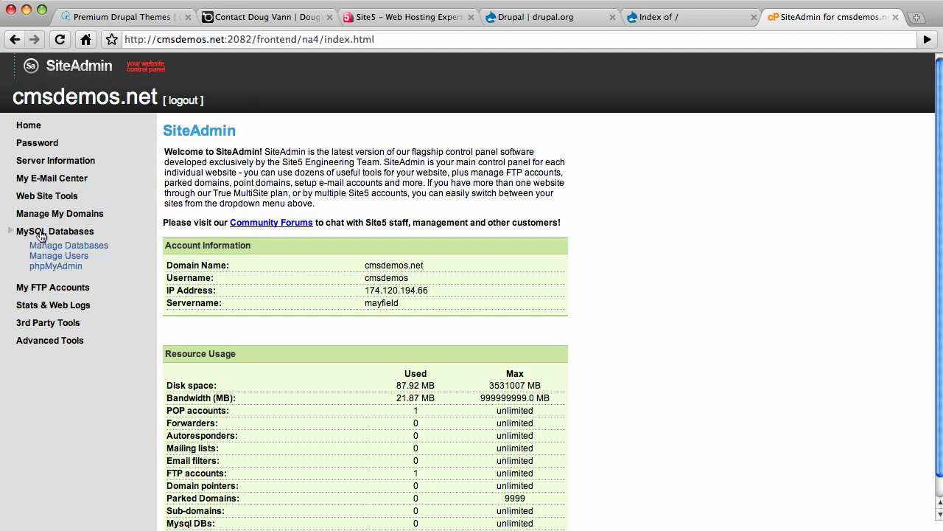
click(44, 245)
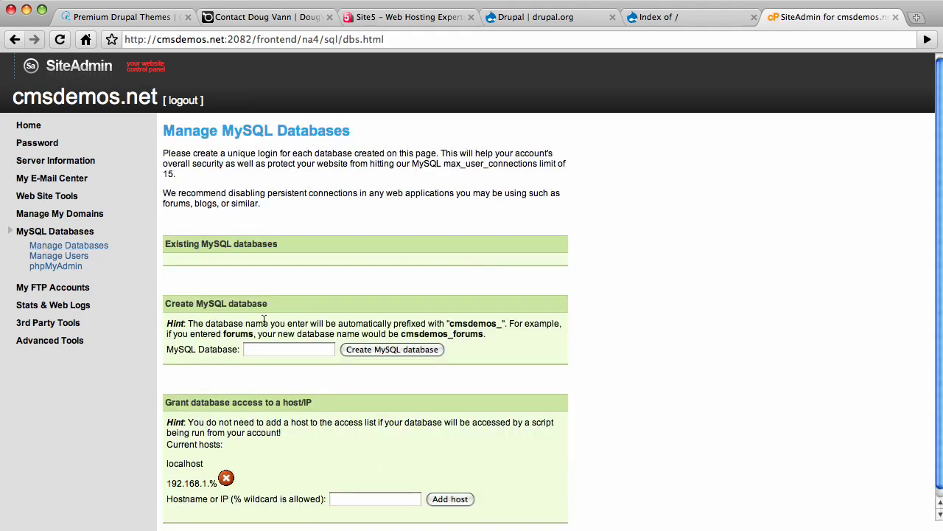
click(281, 351)
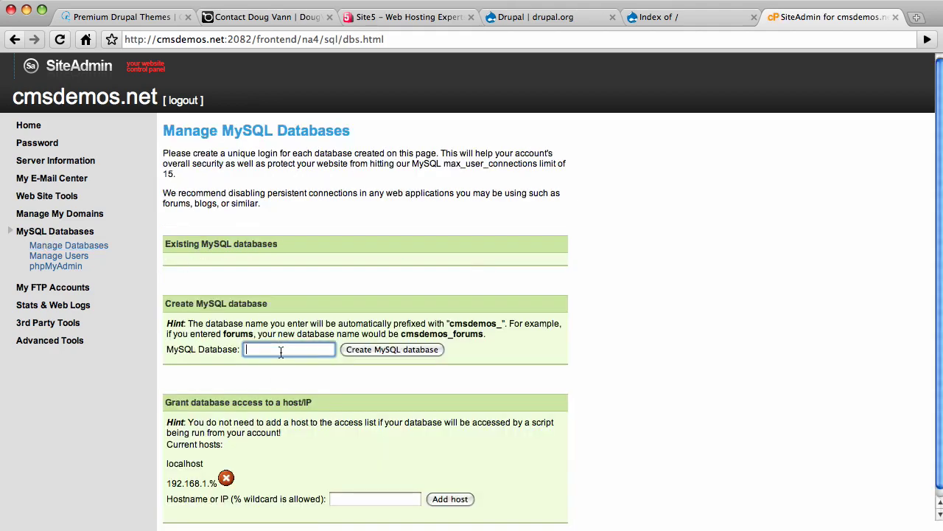
text(CMSQS)
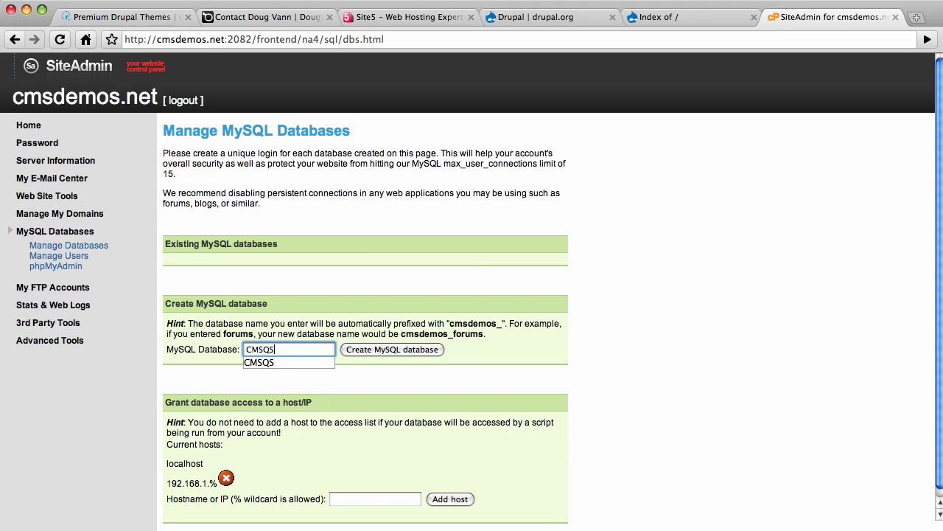
click(401, 349)
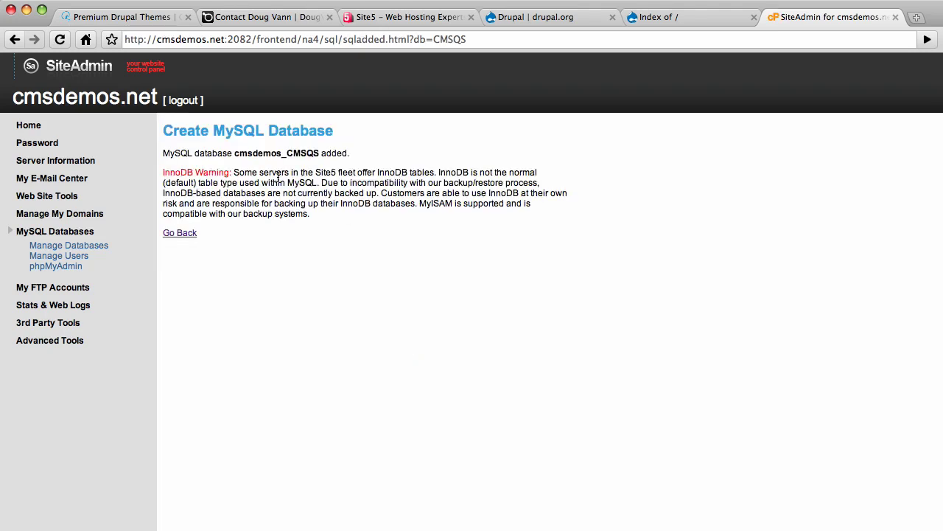
click(182, 233)
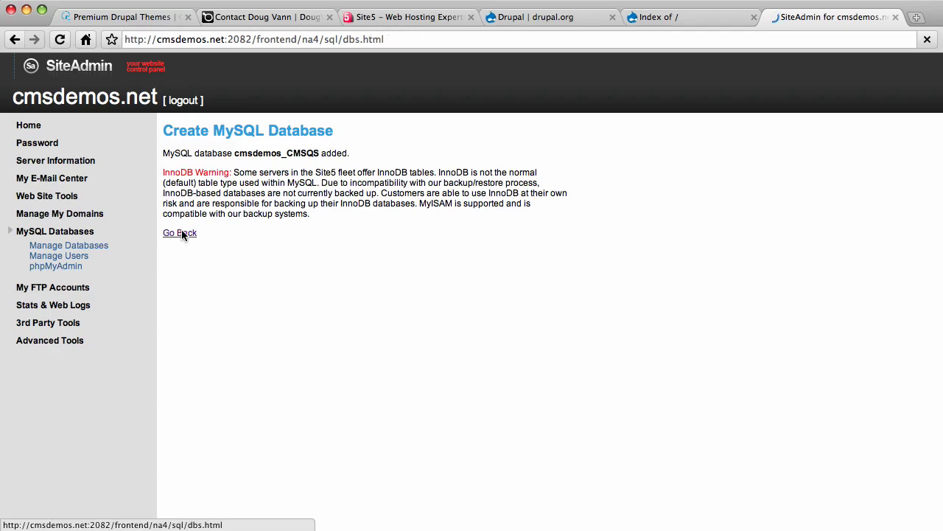
- Create MySQL user cmsdemos_user with a password and select the new username
click(65, 256)
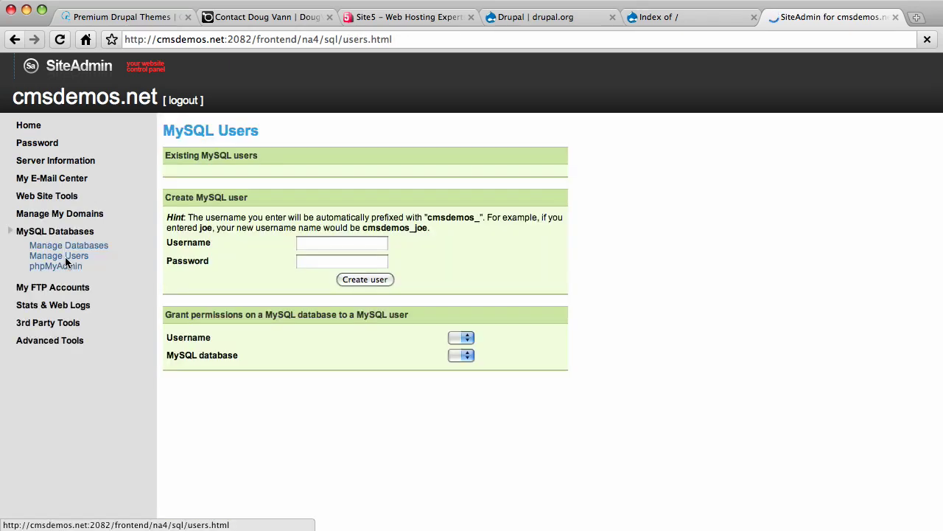
click(341, 246)
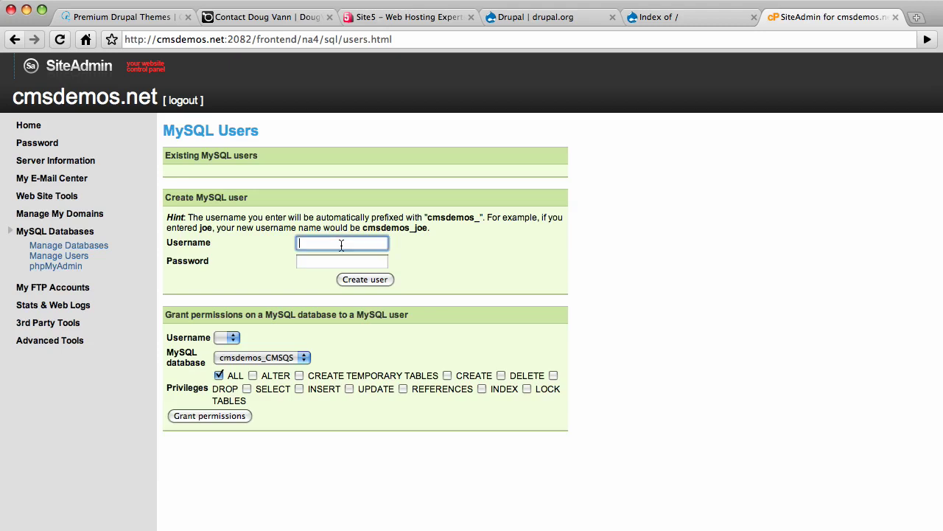
text(user)
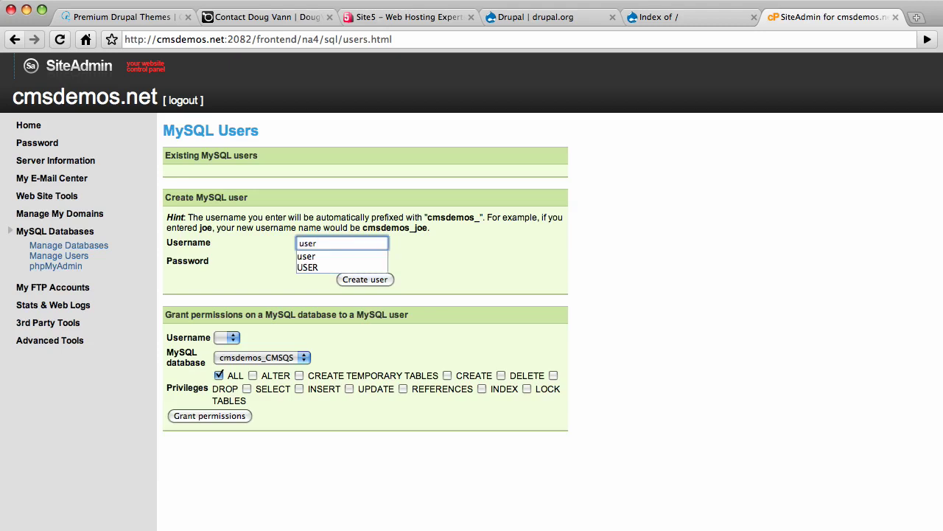
click(342, 261)
text(password)
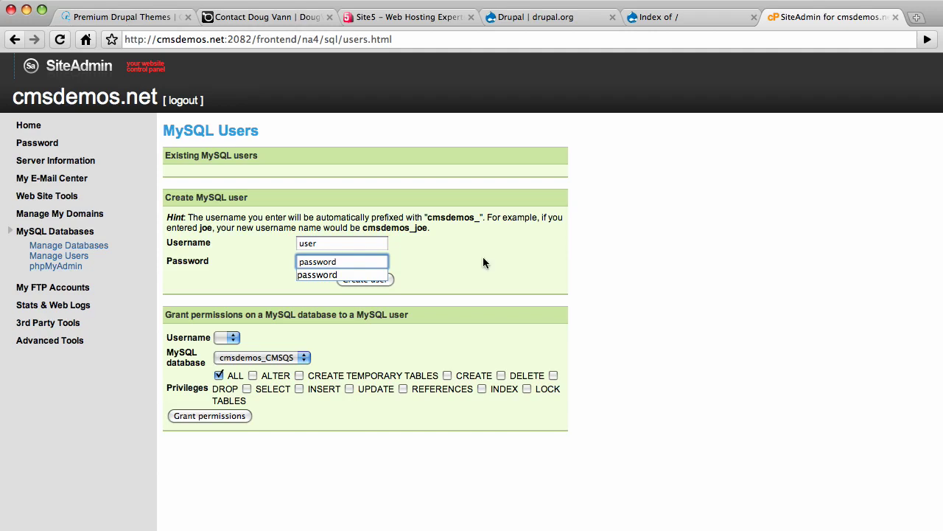
click(474, 267)
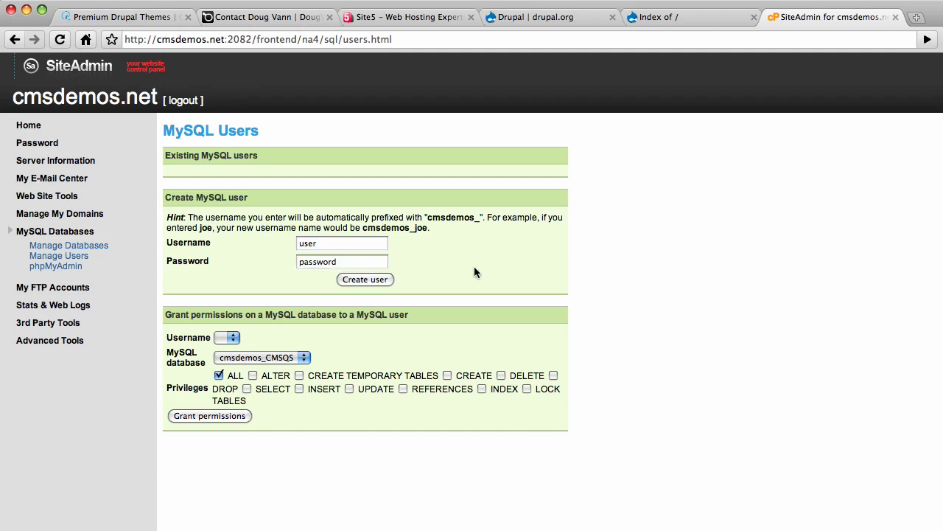
click(377, 278)
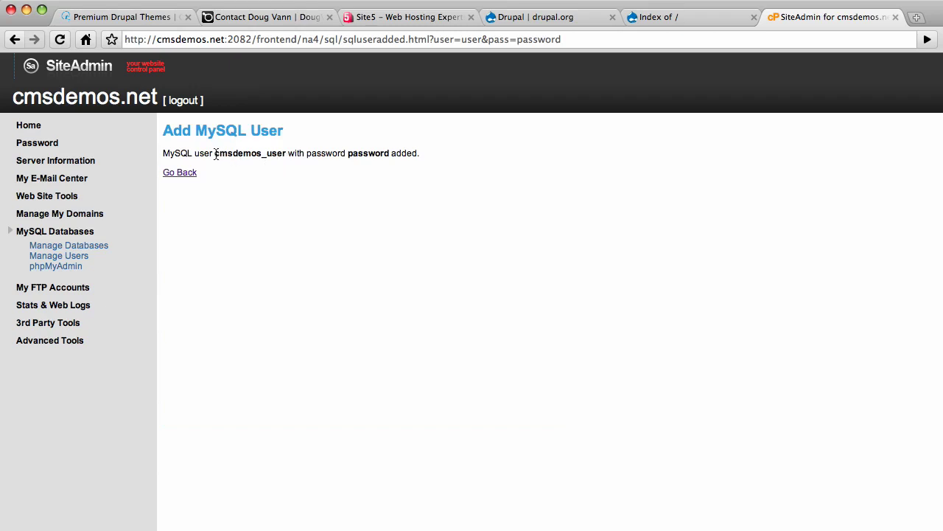
drag(215, 154, 286, 153)
key(super+c)
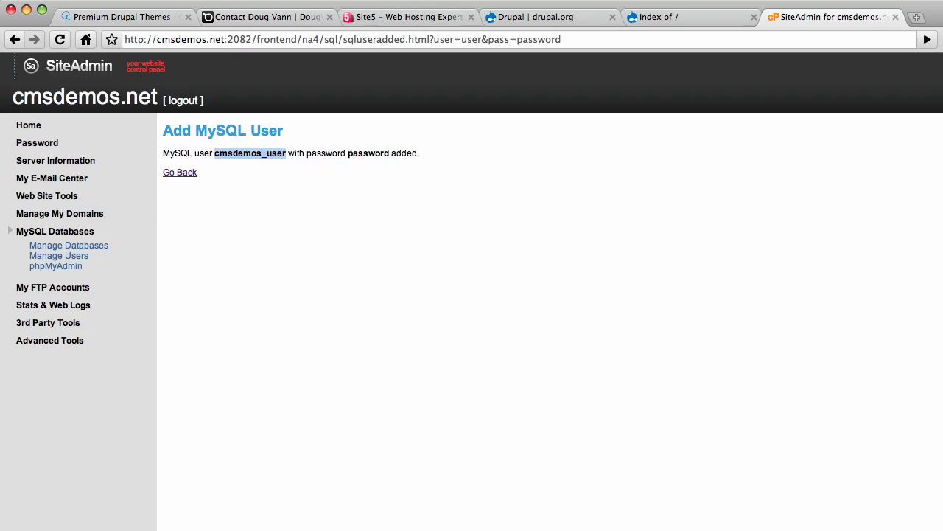
- Grant cmsdemos_user ALL privileges on the cmsdemos_CMSQS database
click(190, 173)
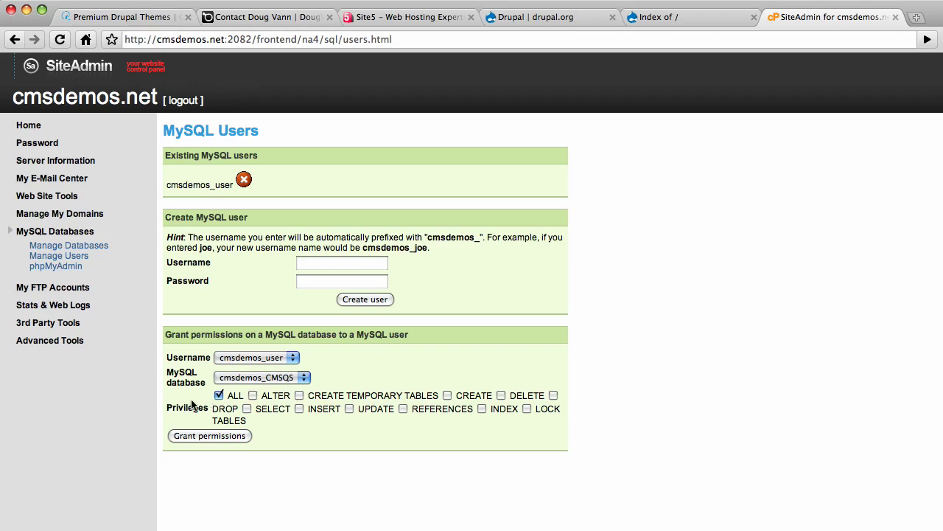
click(216, 435)
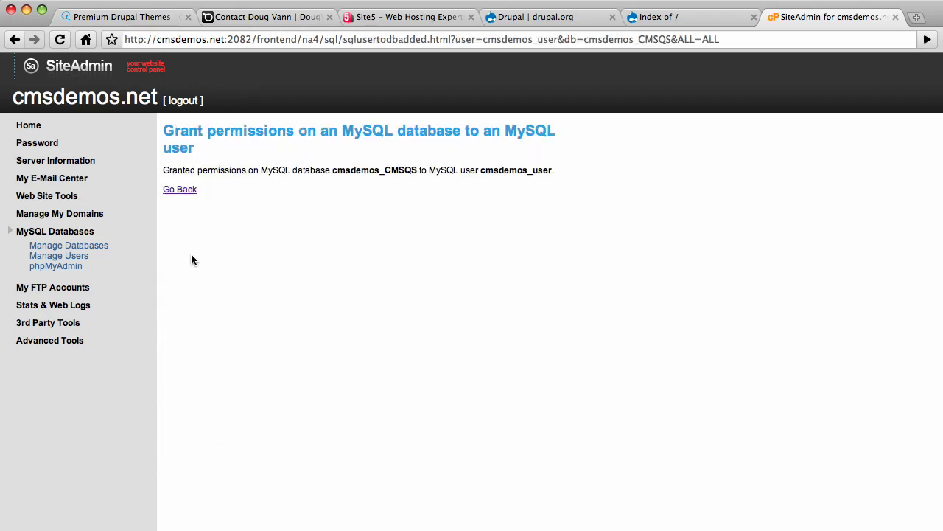
click(183, 192)
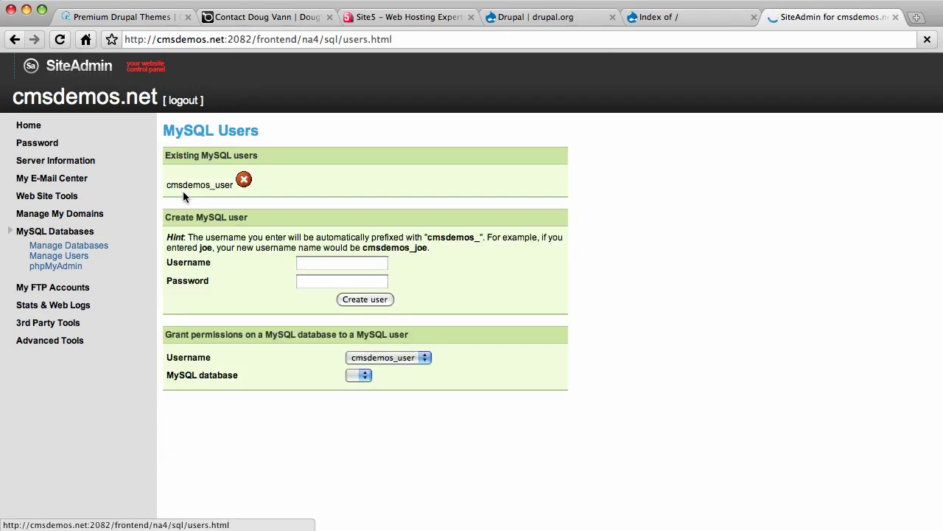
- Launch the Drupal installer at cmsdemos.net, keeping the Standard profile and English language
click(668, 20)
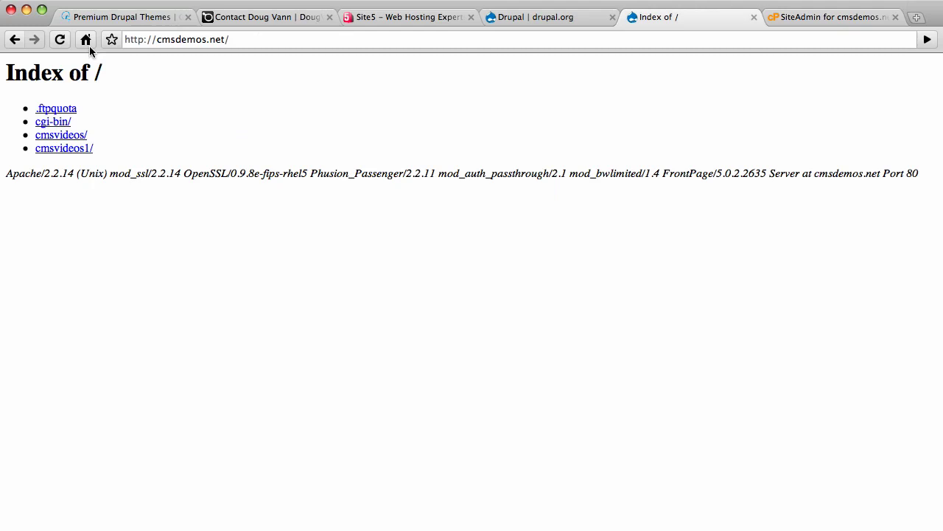
click(59, 41)
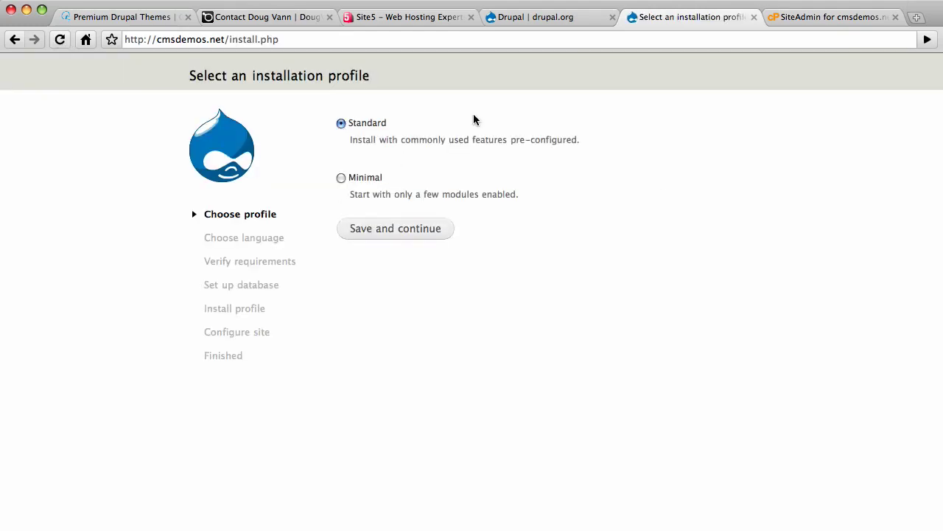
click(371, 230)
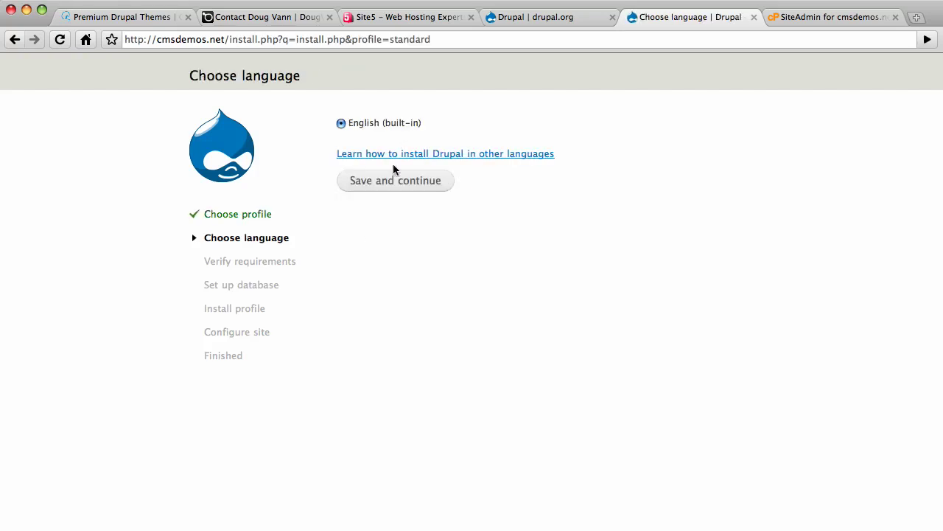
click(386, 181)
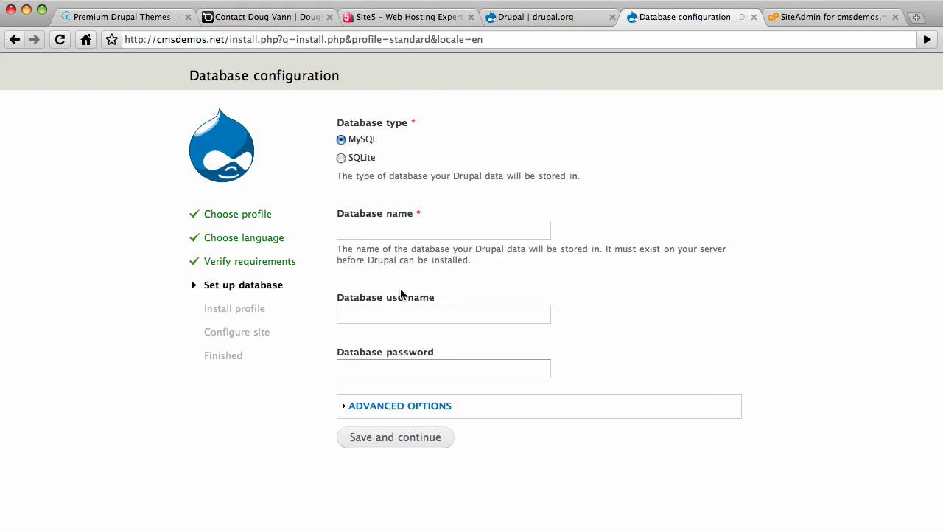
- Enter database cmsdemos_CMSQS, username cmsdemos_user and the password, then save and continue
click(406, 313)
key(super+v)
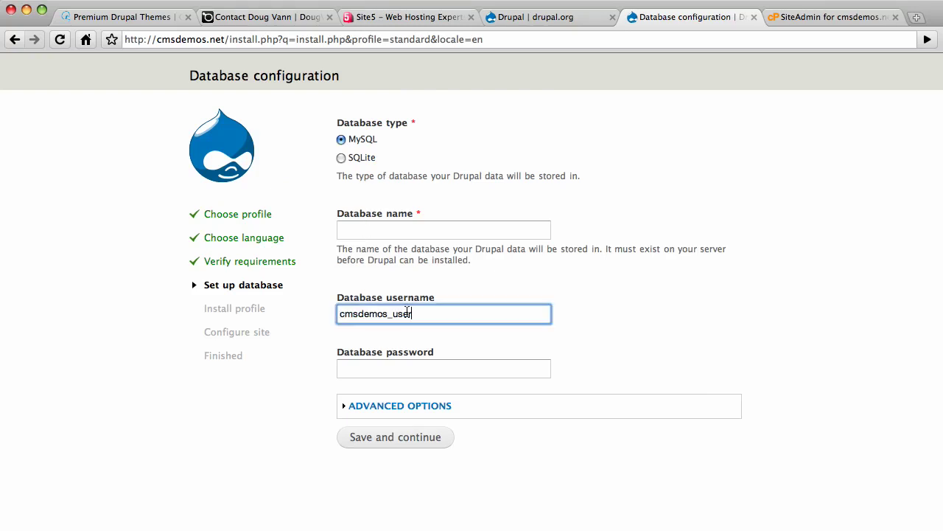
click(392, 233)
key(super+v)
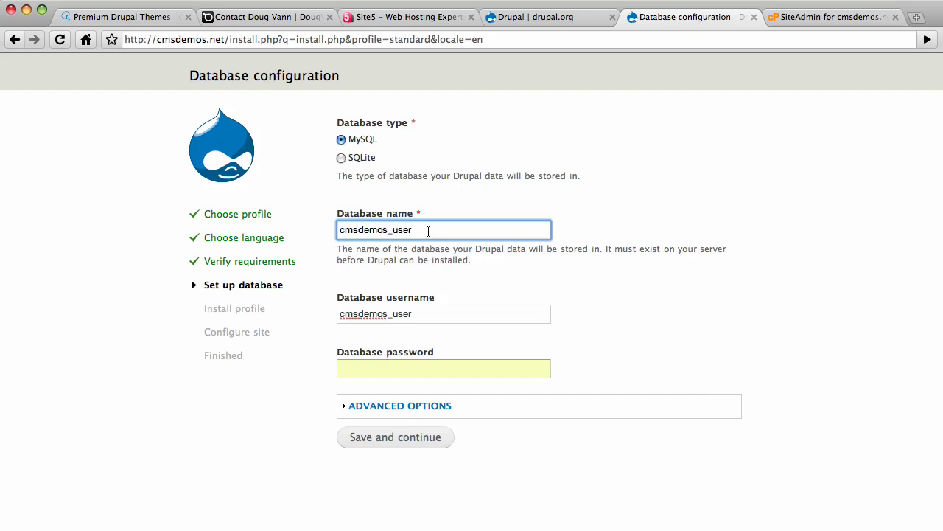
key(BackSpace)
key(BackSpace)
key(BackSpace)
key(BackSpace)
text(CMSQS)
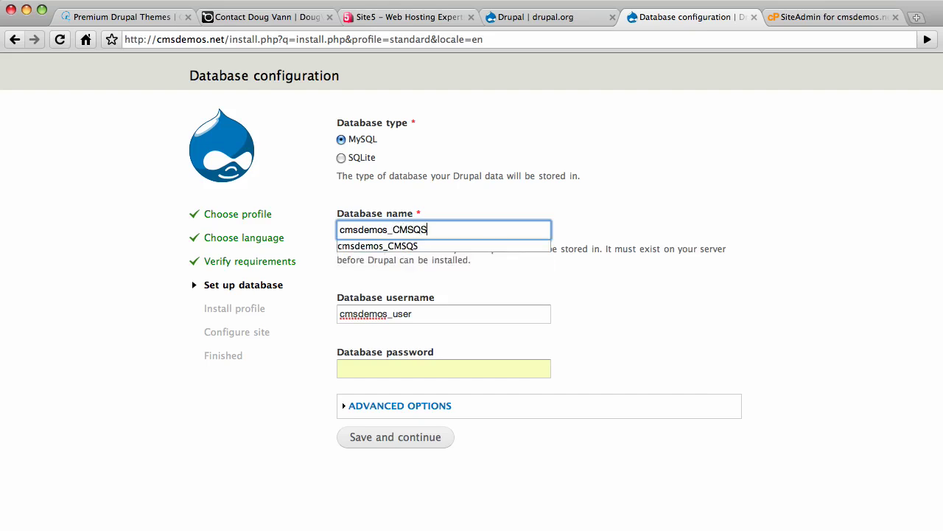
key(Tab)
text(••••••••)
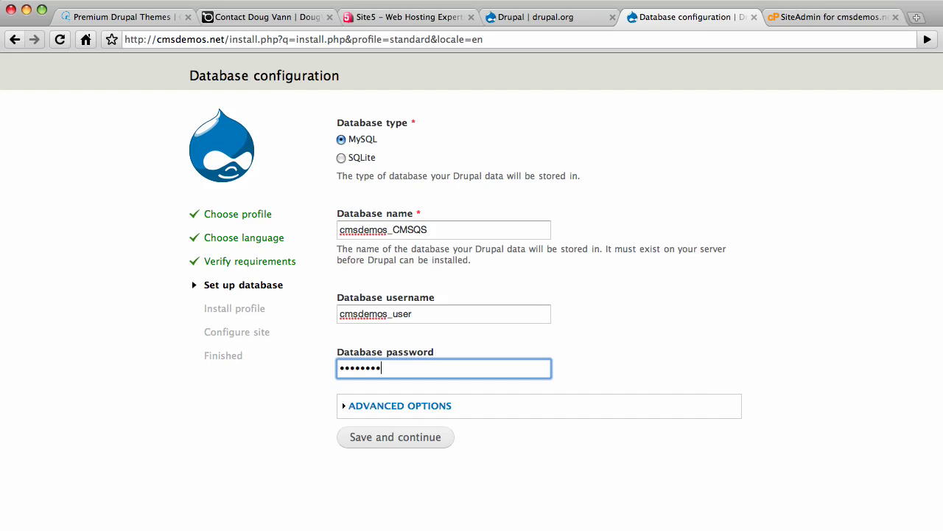
click(396, 438)
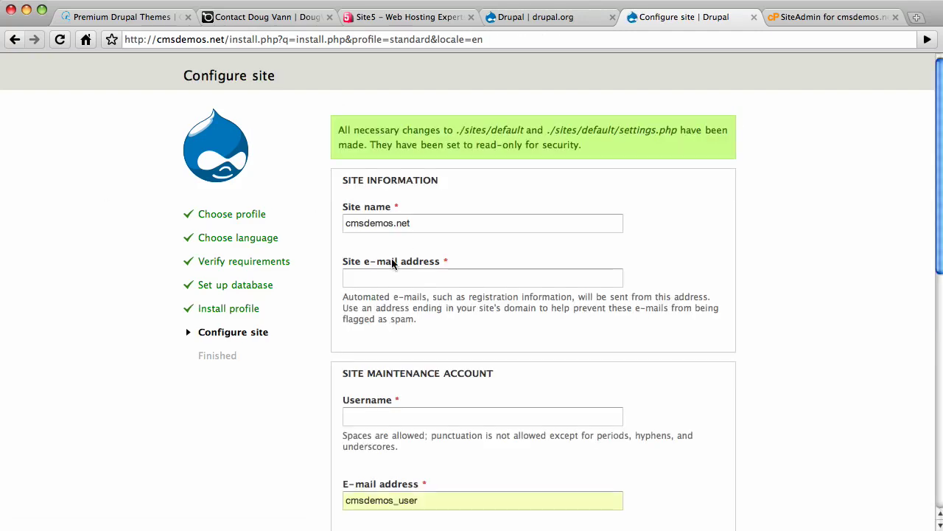
- Enter the suggested site e-mail, username admin, and the maintenance account's e-mail address
click(371, 279)
text(sys)
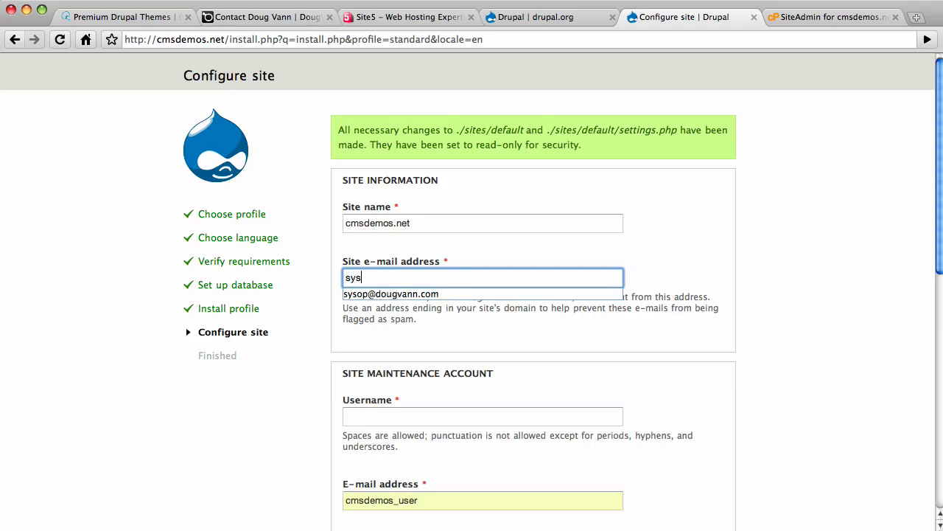
key(Down)
key(Tab)
text(admin)
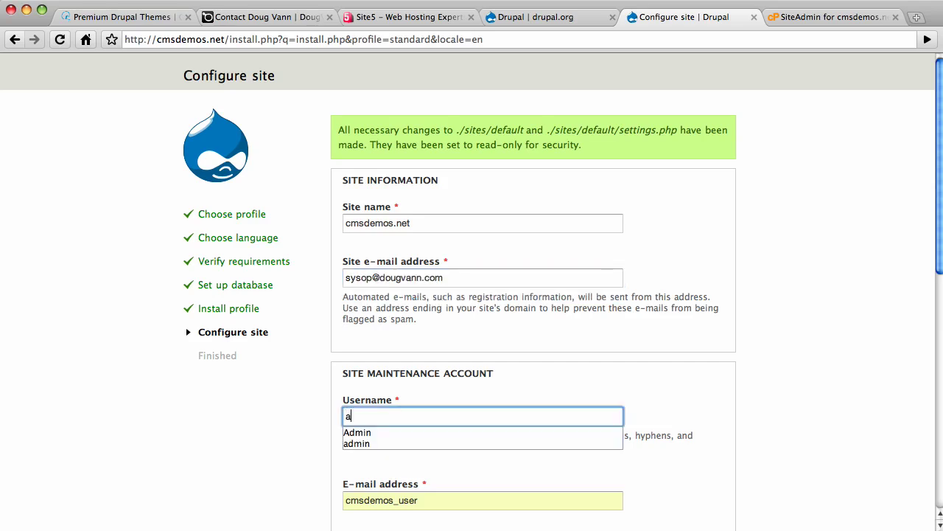
key(Tab)
scroll(374, 285, down, 1)
scroll(373, 286, down, 5)
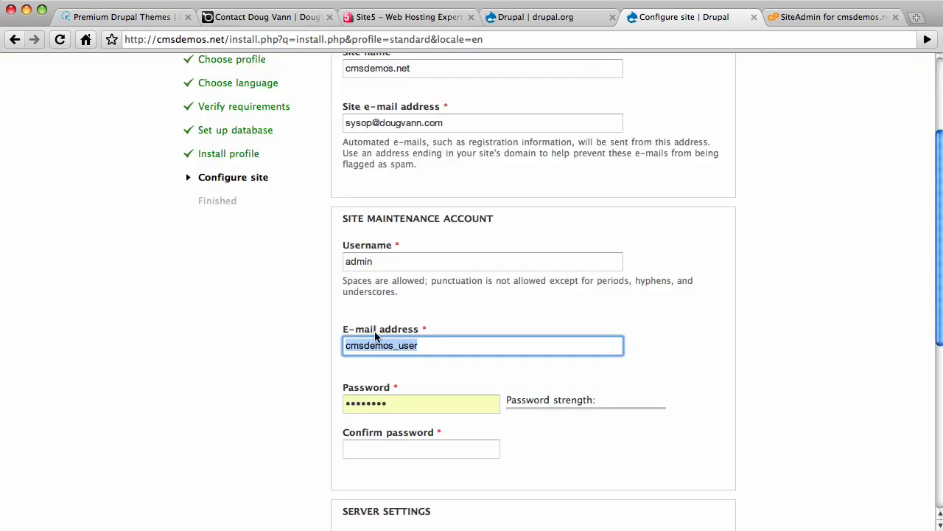
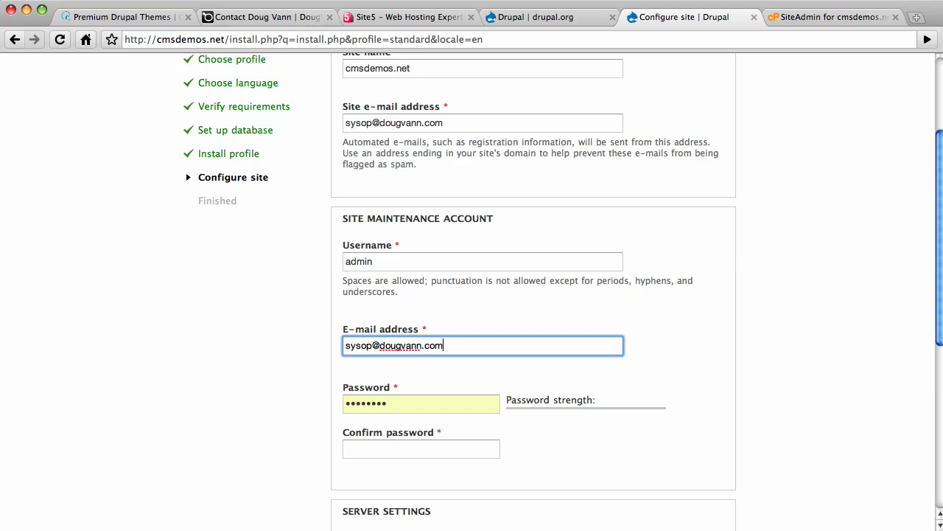
- Replace the prefilled password with the admin account password and confirm it
drag(406, 402, 269, 404)
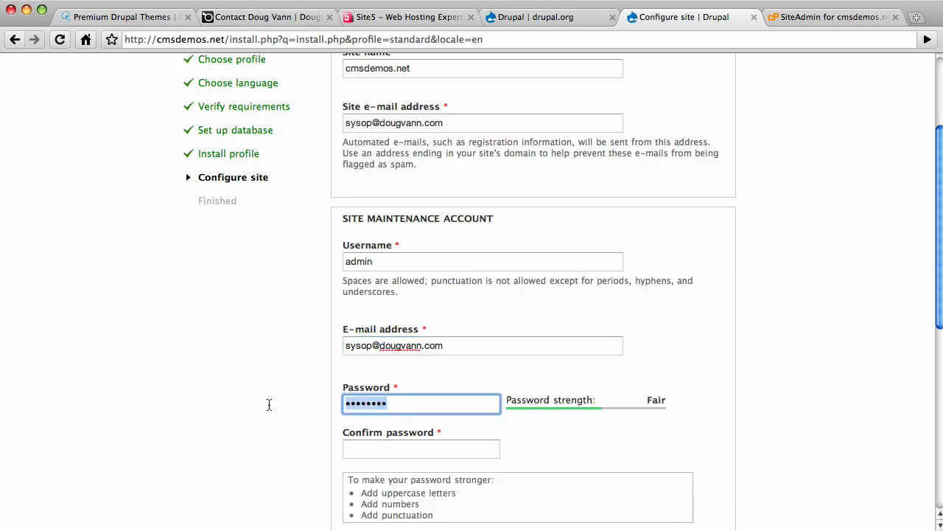
text(admin1)
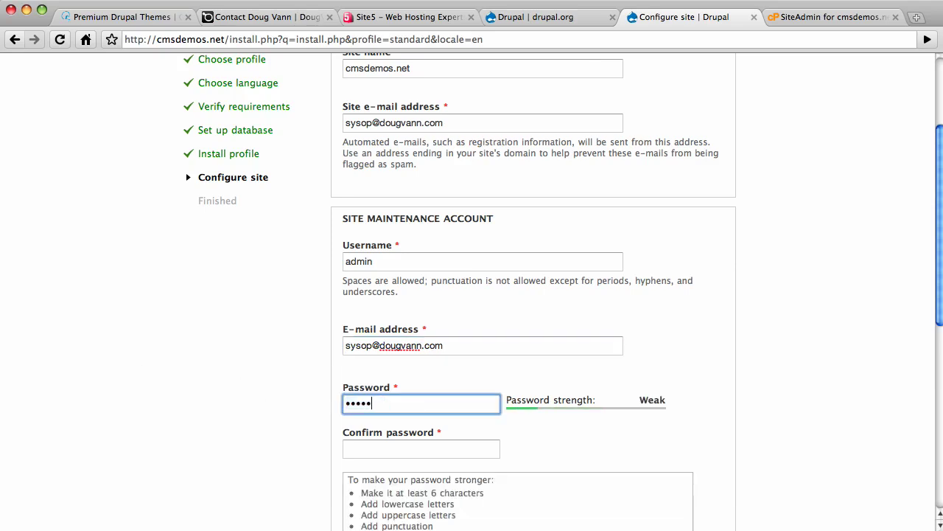
key(Tab)
text(admin1)
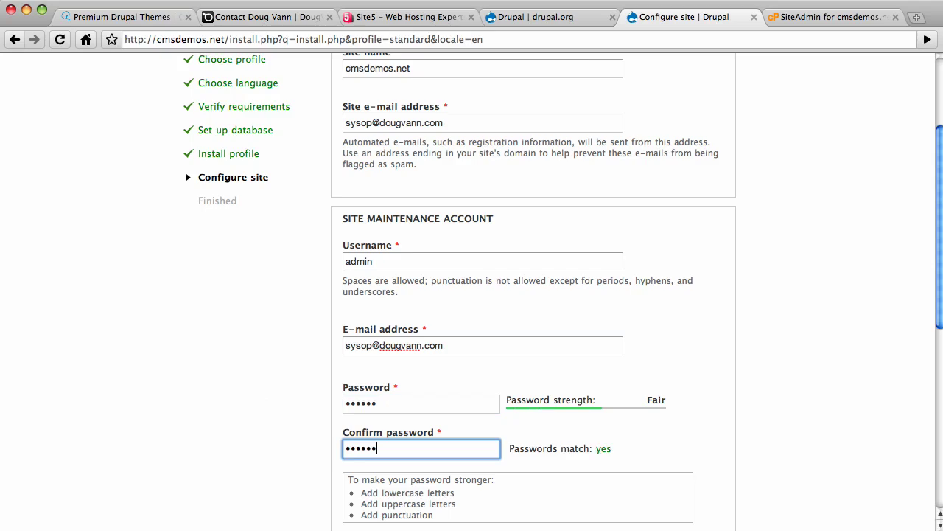
scroll(108, 341, down, 1)
scroll(108, 341, down, 1)
scroll(293, 339, down, 5)
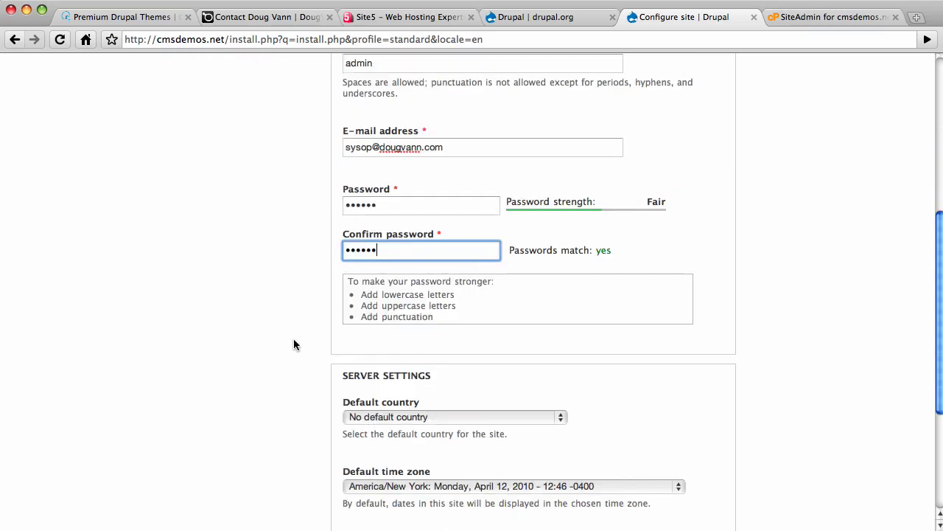
- Choose United States as the default country and save the site configuration
click(562, 317)
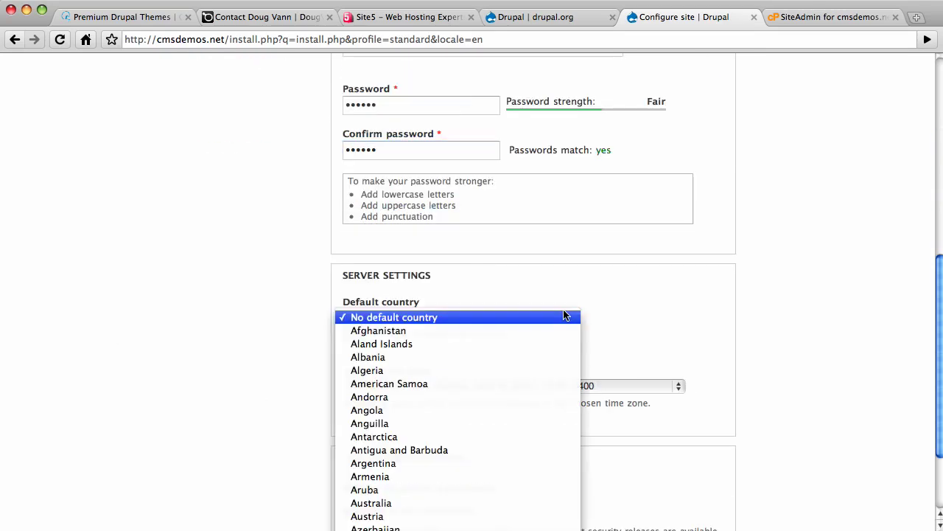
scroll(423, 448, down, 15)
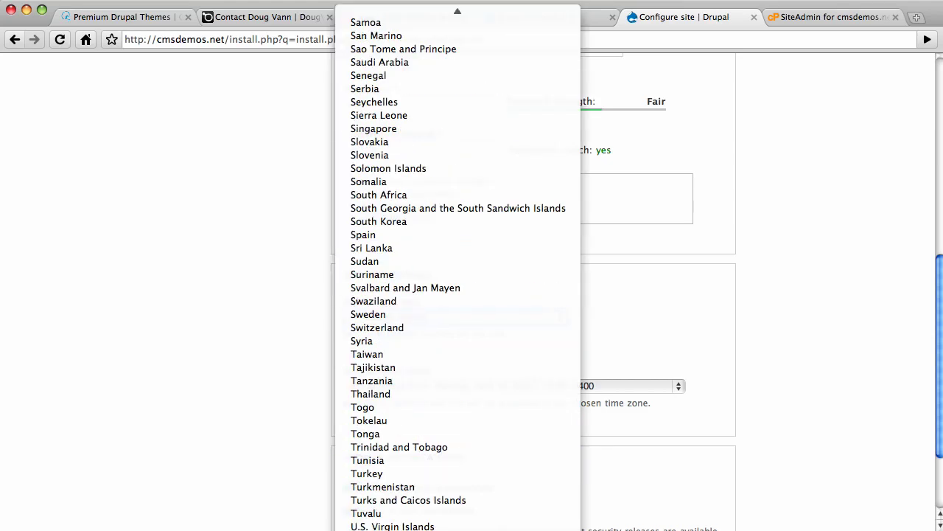
click(278, 445)
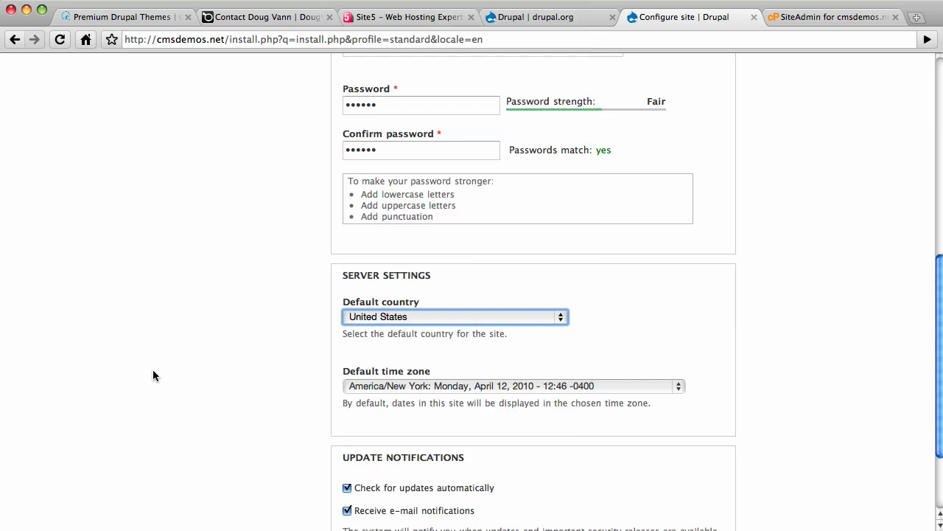
scroll(301, 356, down, 5)
scroll(295, 379, down, 2)
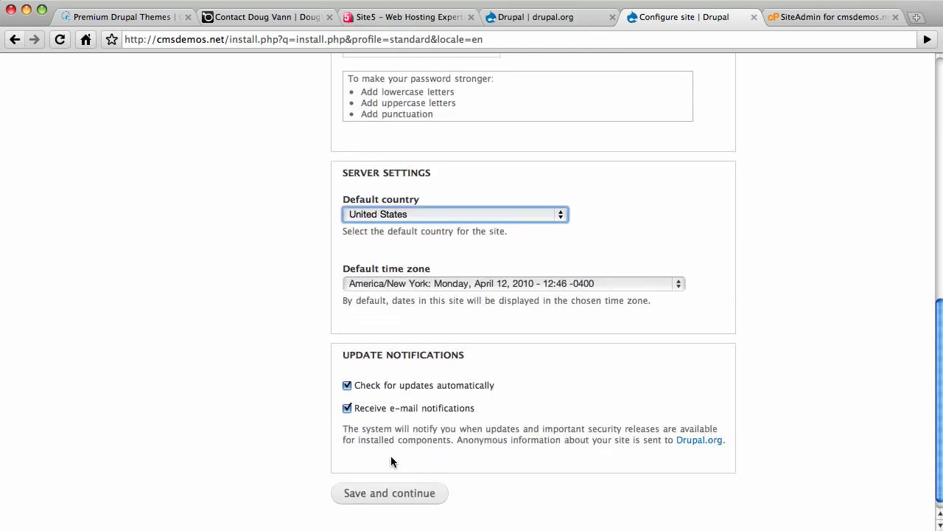
click(381, 497)
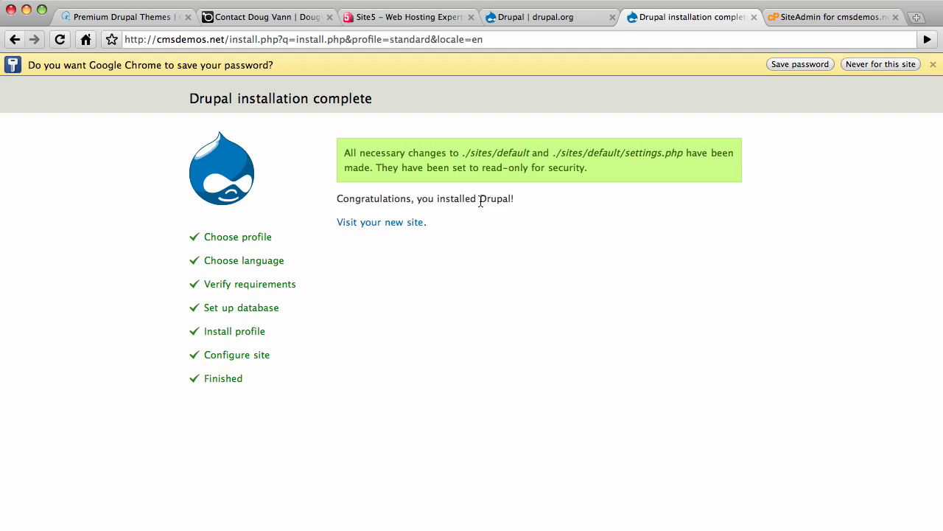
- Go from the installation complete page to the new cmsdemos.net site's front page
click(375, 224)
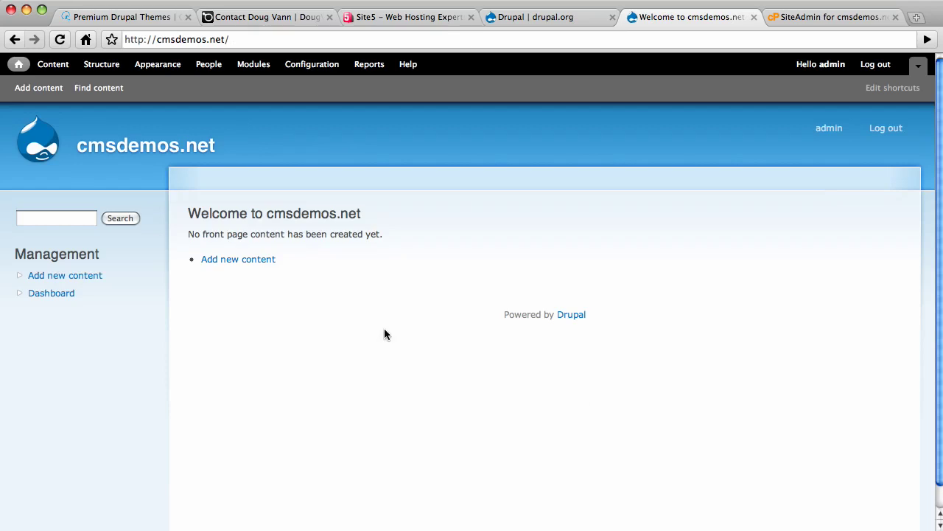
- Switch through the Site5 and contact results tabs to the CMS QuickStart premium Drupal themes tab
click(390, 16)
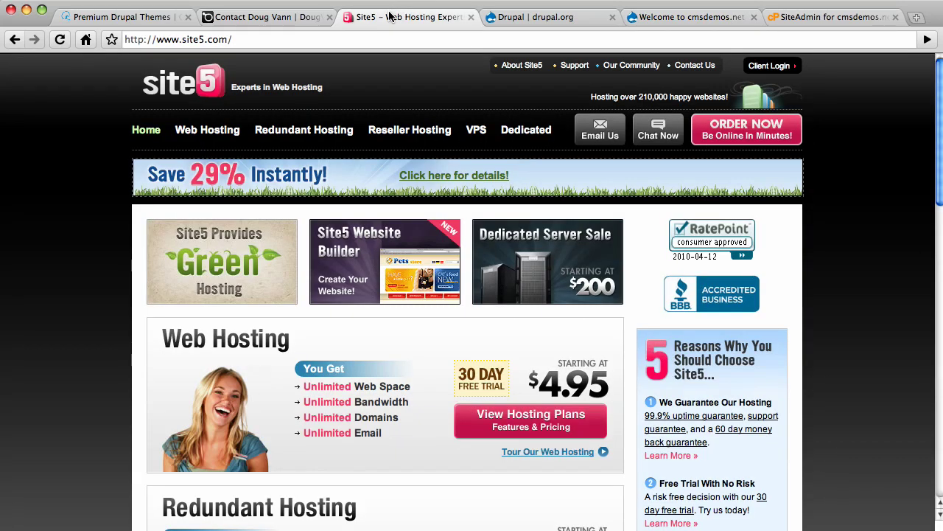
click(263, 17)
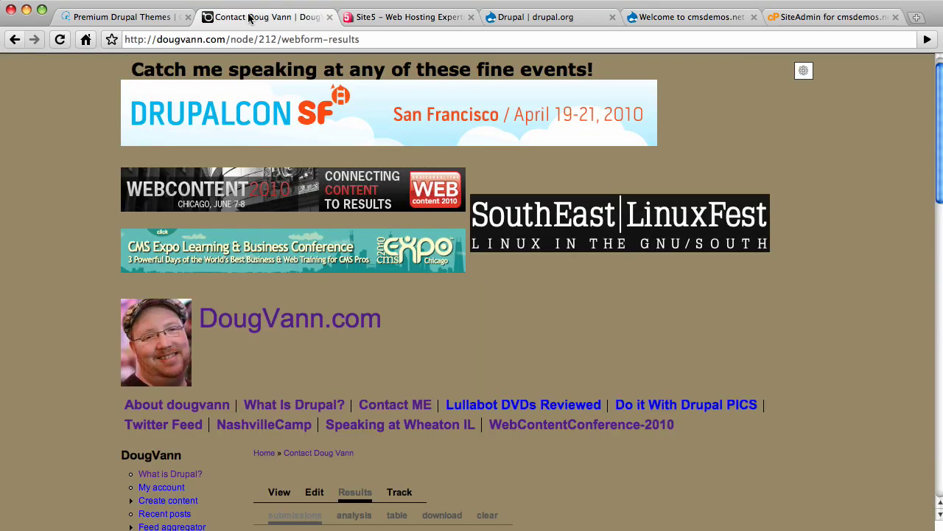
click(111, 17)
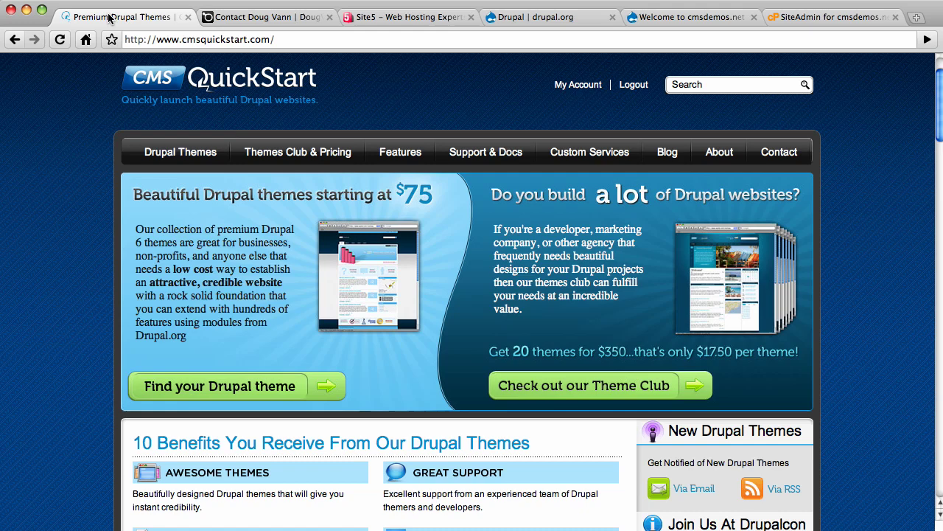